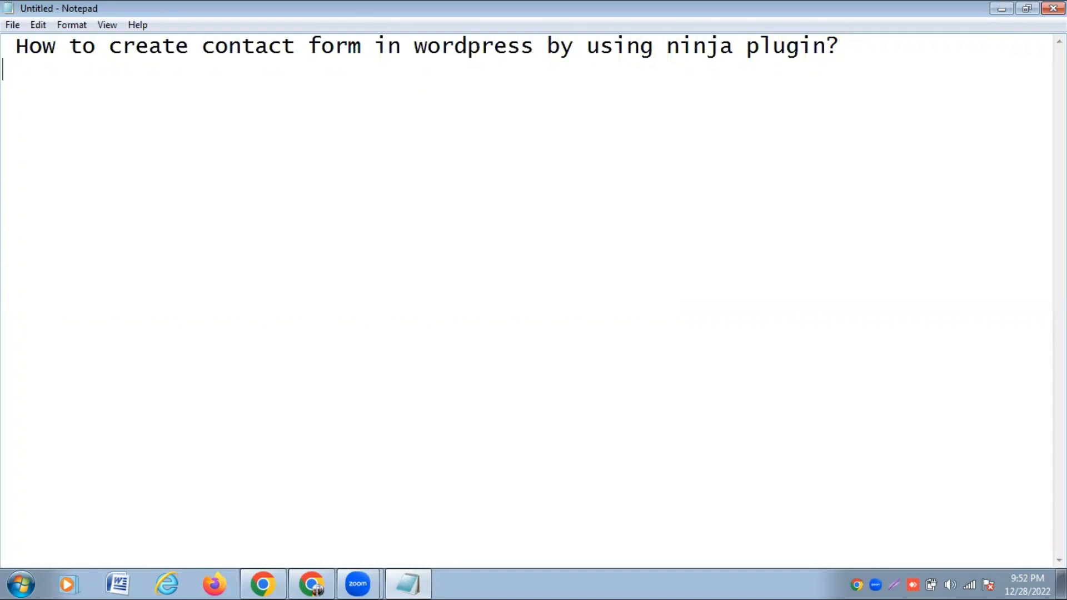
- List the fields Name, email, phone and Submit on separate lines in Notepad
text(Name)
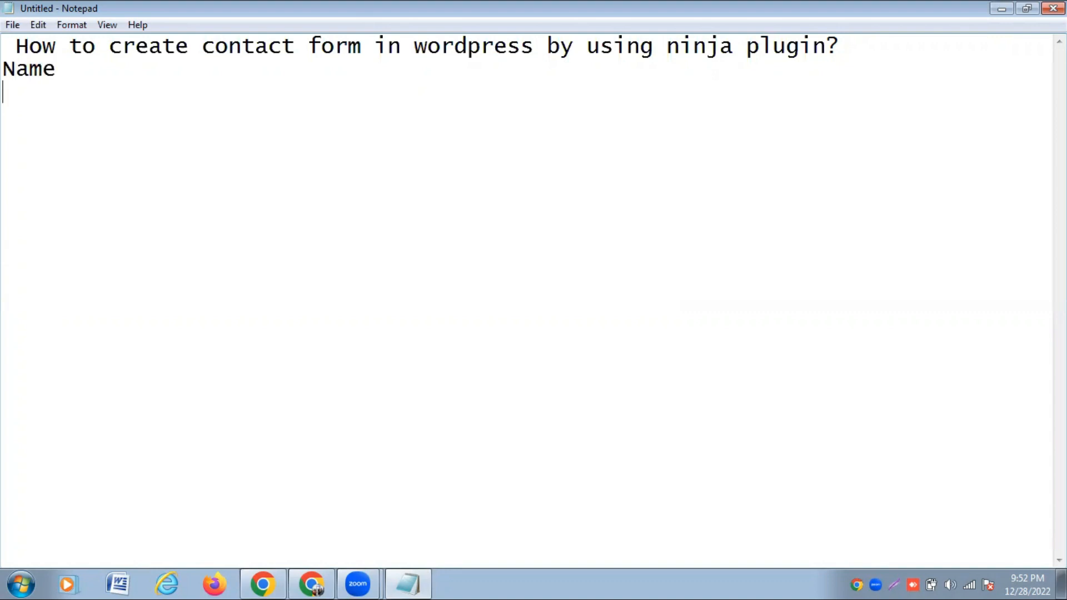
key(Return)
text(email)
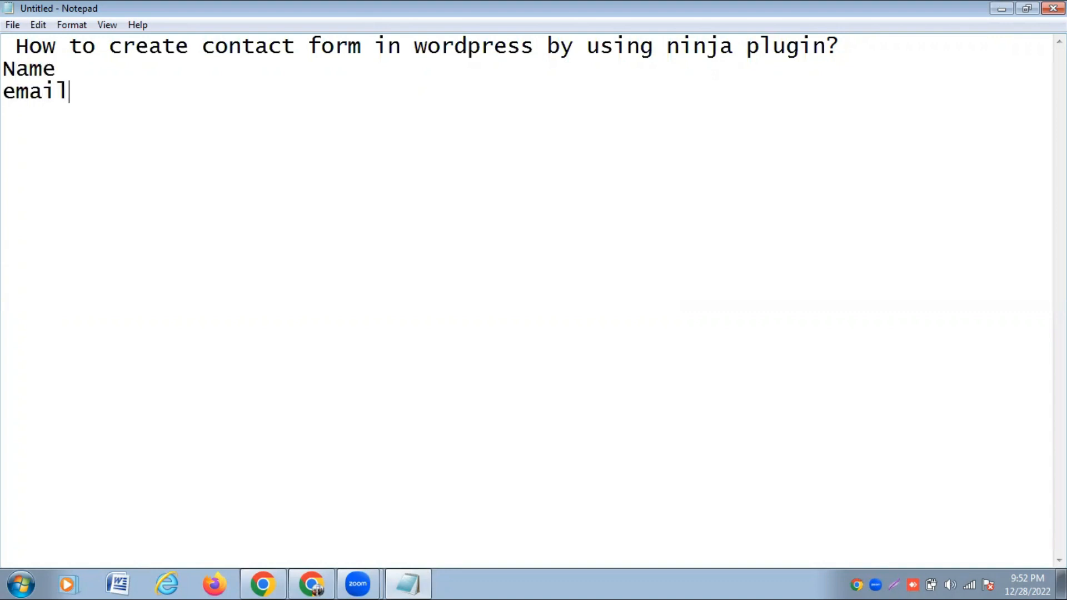
key(Return)
text(phone)
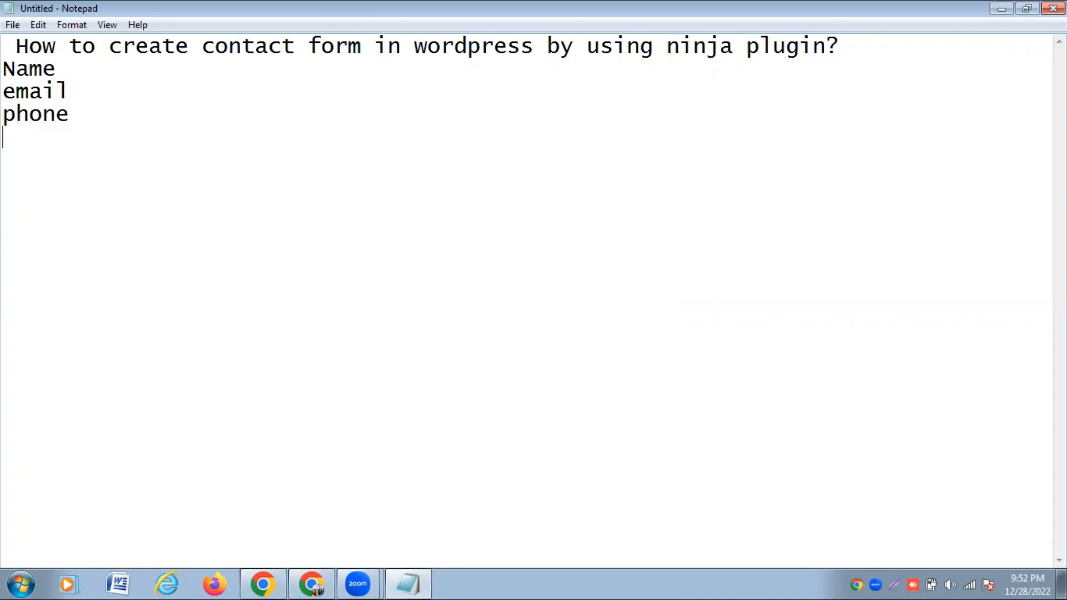
key(Return)
text(Submit)
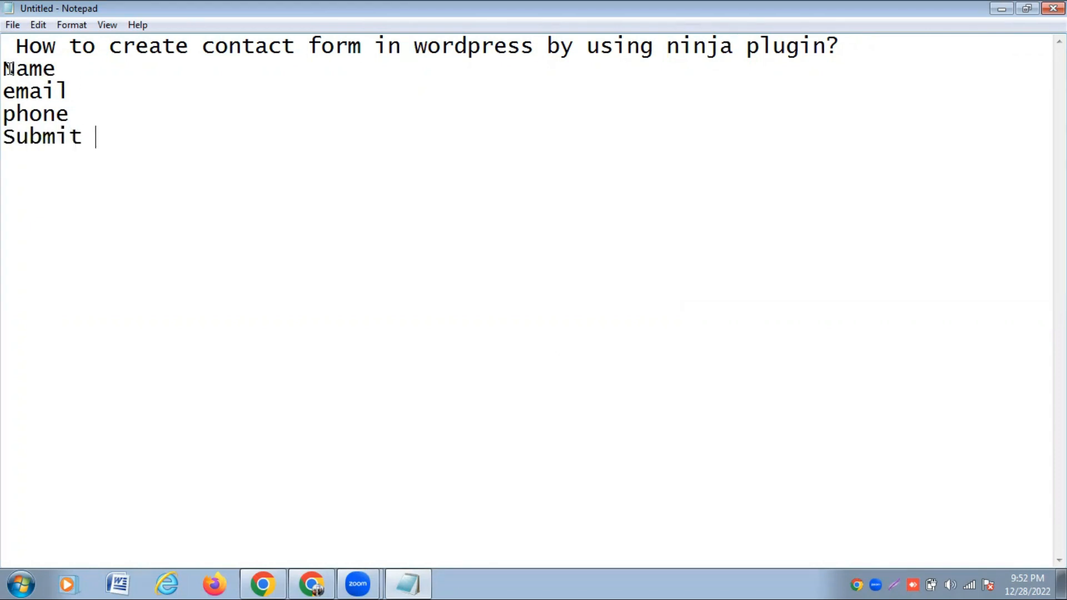
- Highlight Name, Submit and 'ninja plugin' in the notes, then switch to the Chrome contact page
drag(10, 68, 61, 68)
click(62, 68)
click(71, 88)
drag(86, 141, 9, 137)
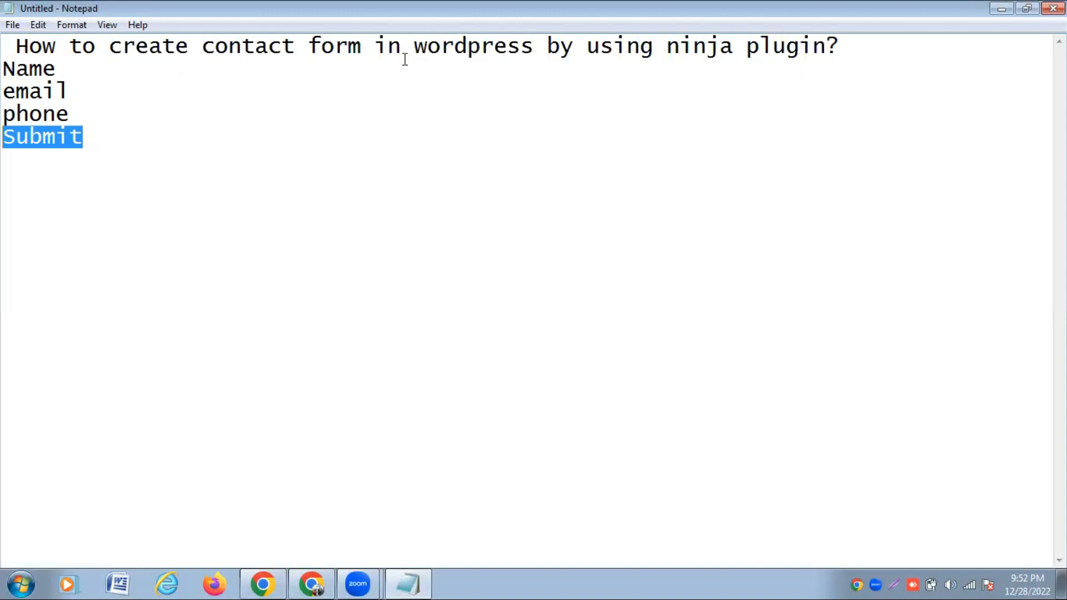
drag(669, 44, 819, 46)
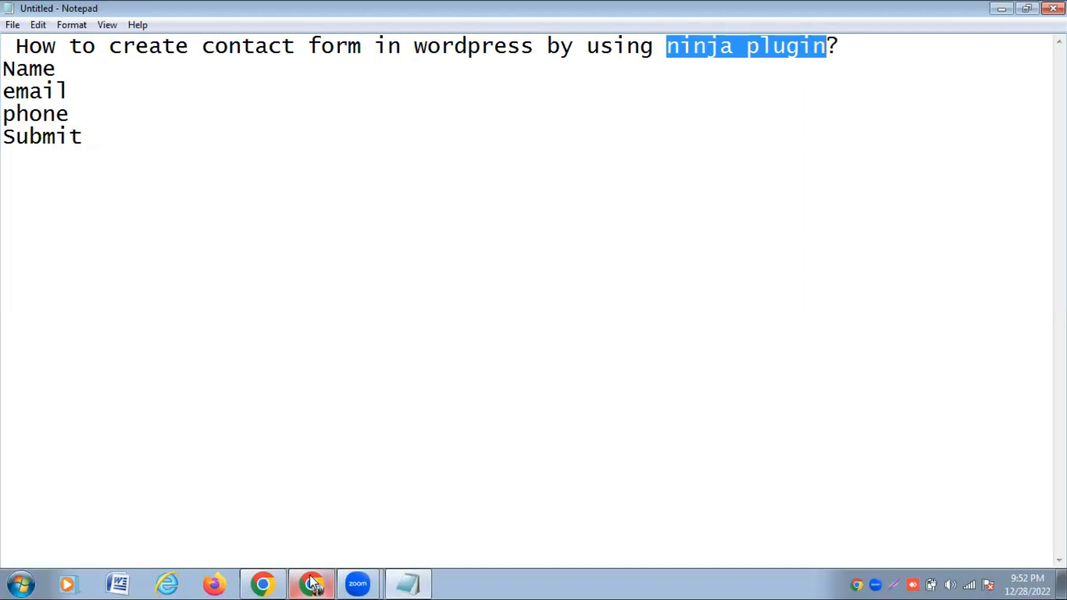
click(263, 583)
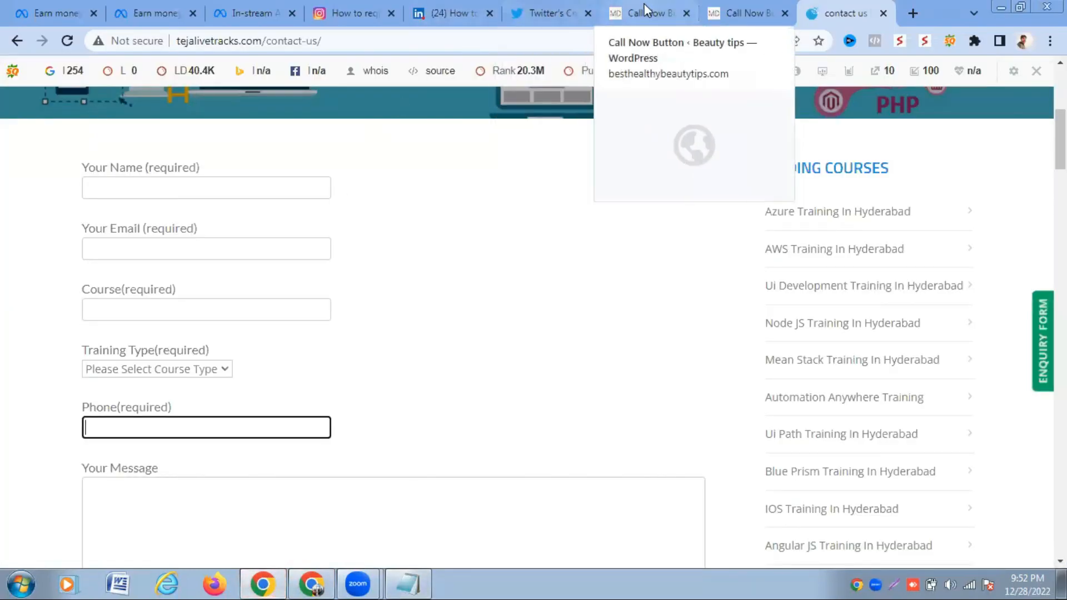
- Switch to the WordPress admin tab showing the Call Now Button plugin page and scroll through it
click(720, 9)
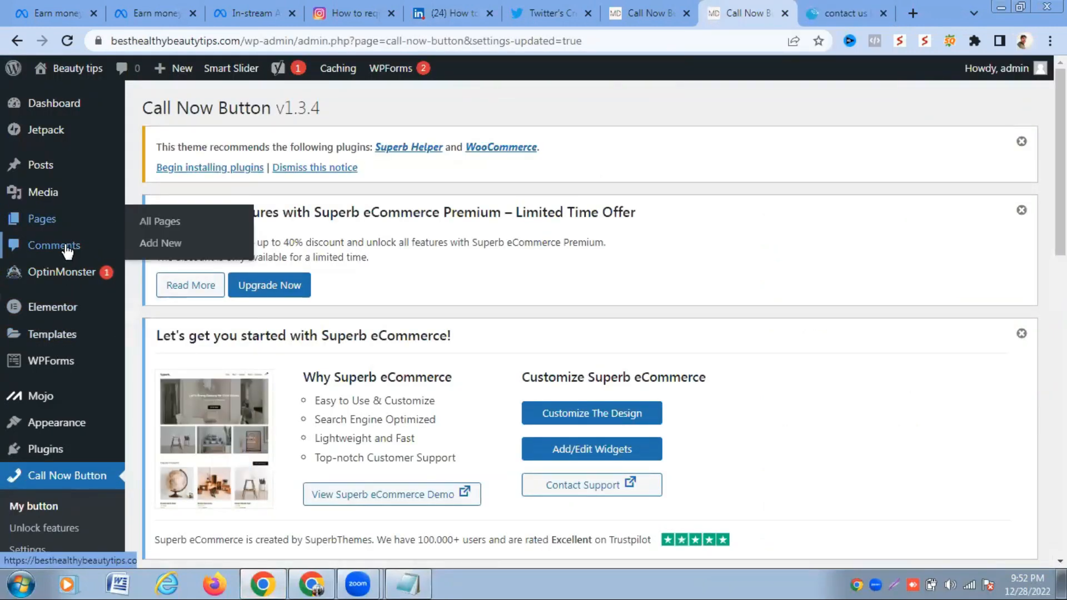
mouse_move(59, 377)
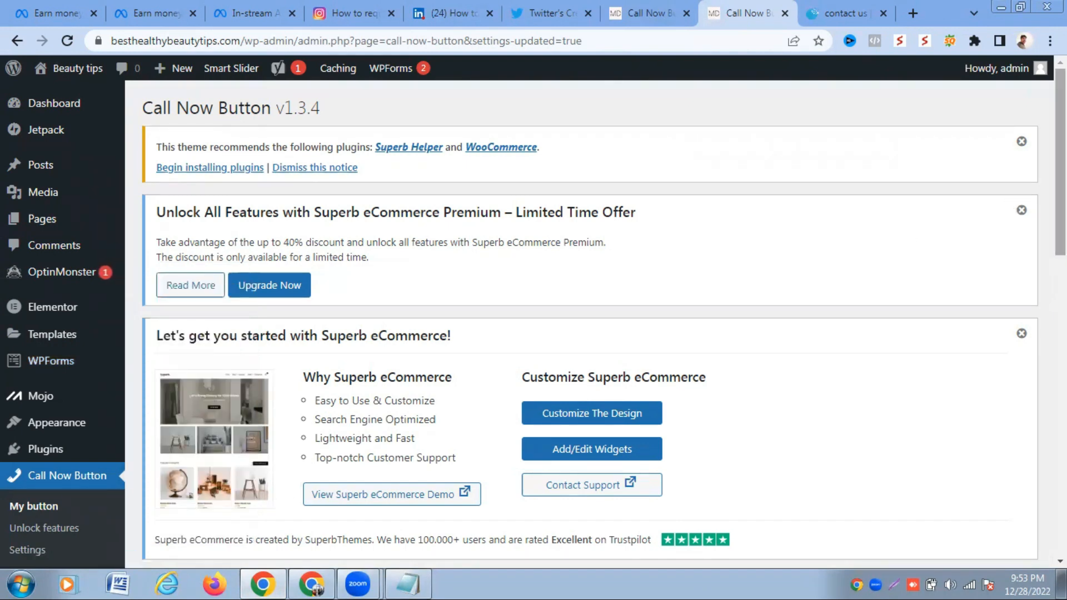
scroll(490, 422, down, 4)
scroll(965, 245, down, 1)
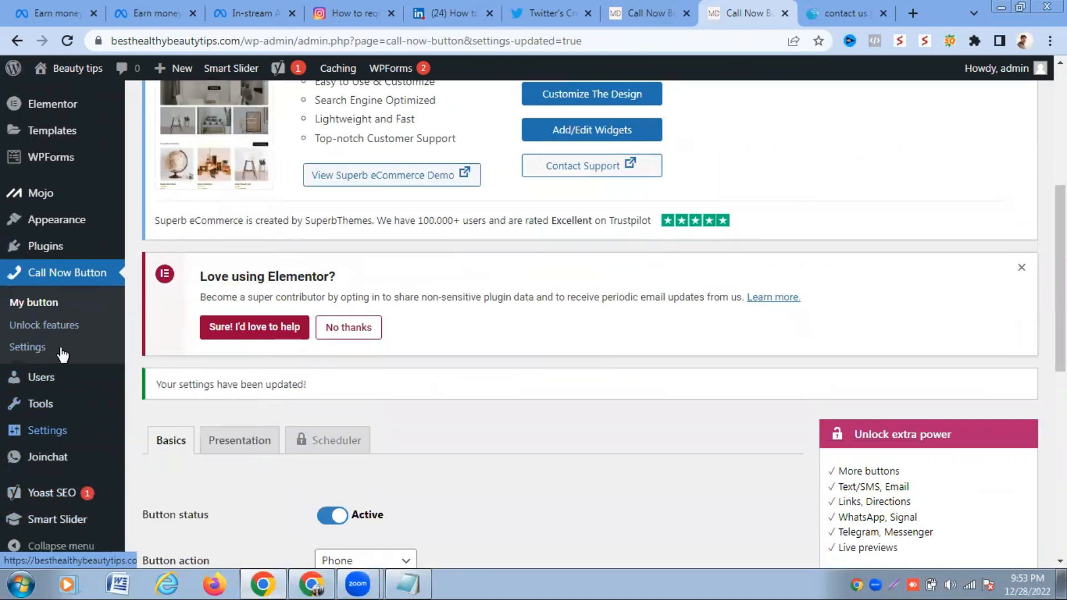
mouse_move(49, 245)
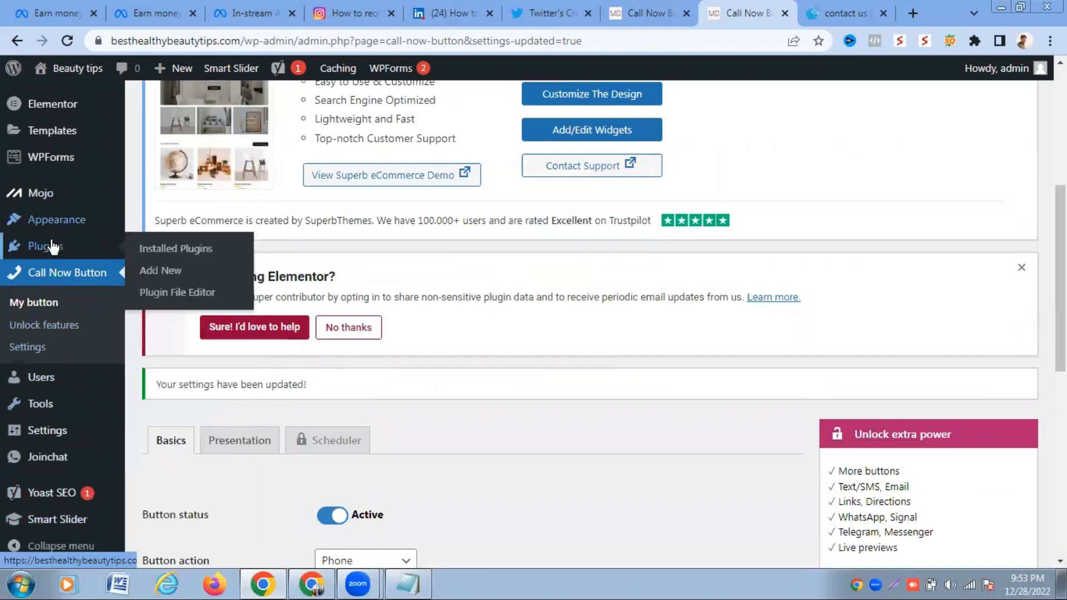
- Search the Add New Plugins page for 'ninja'
click(160, 272)
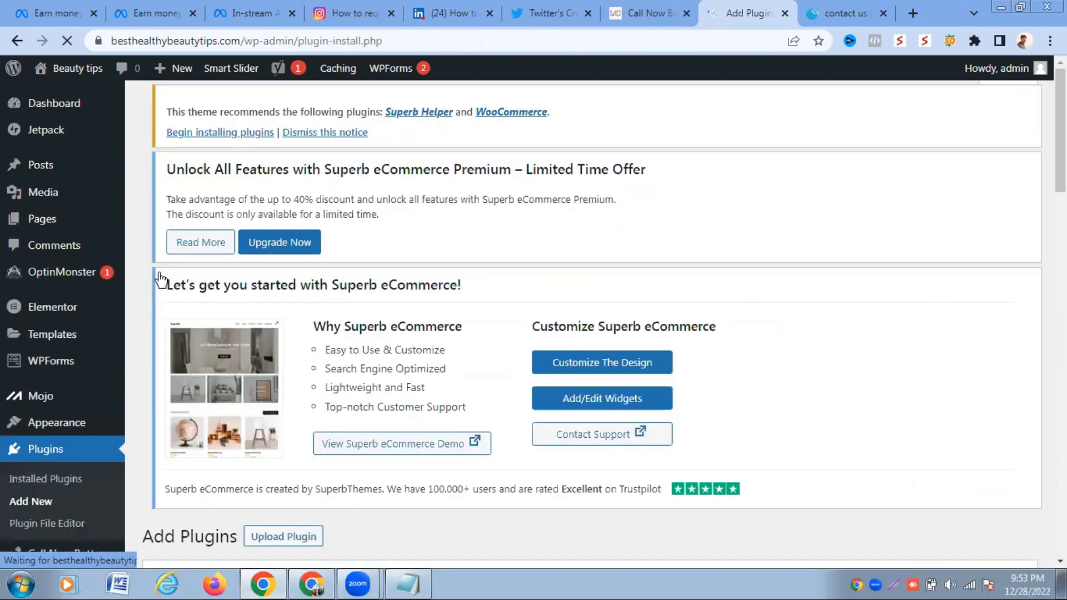
scroll(837, 245, down, 5)
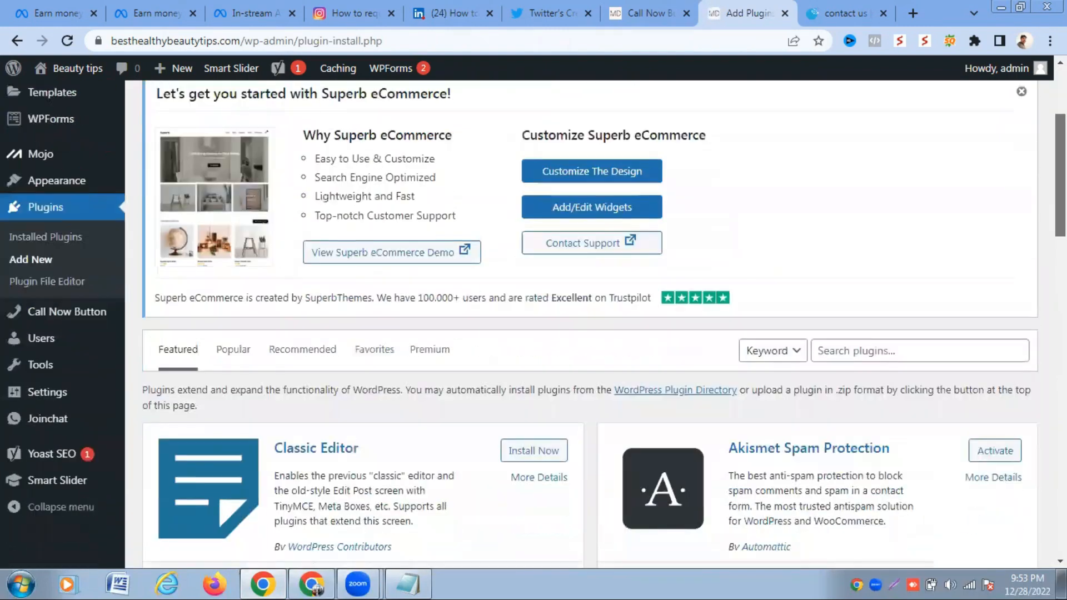
click(849, 285)
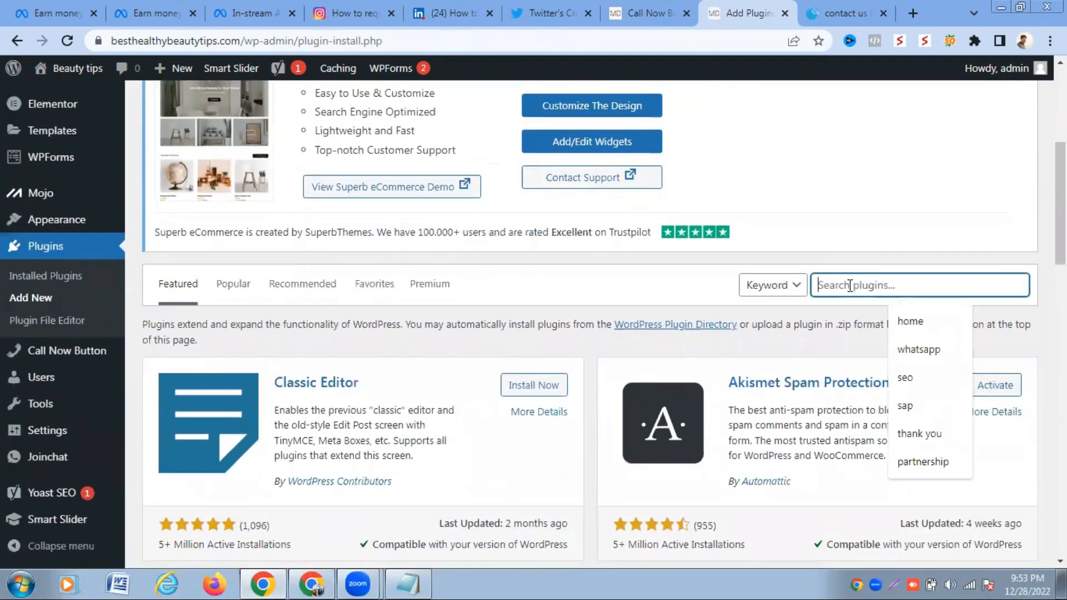
text(nin)
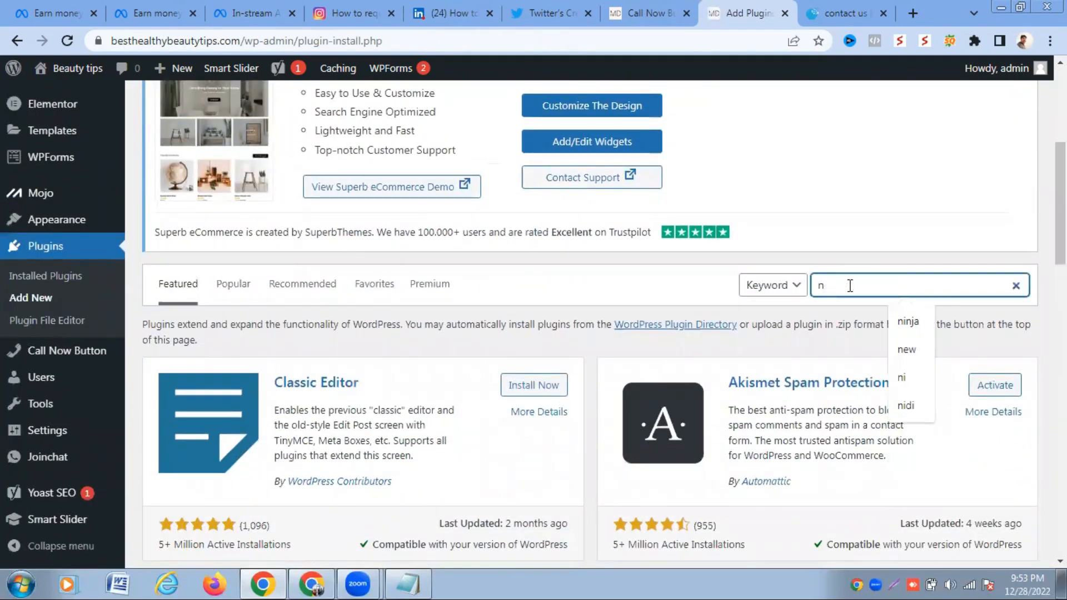
text(ja)
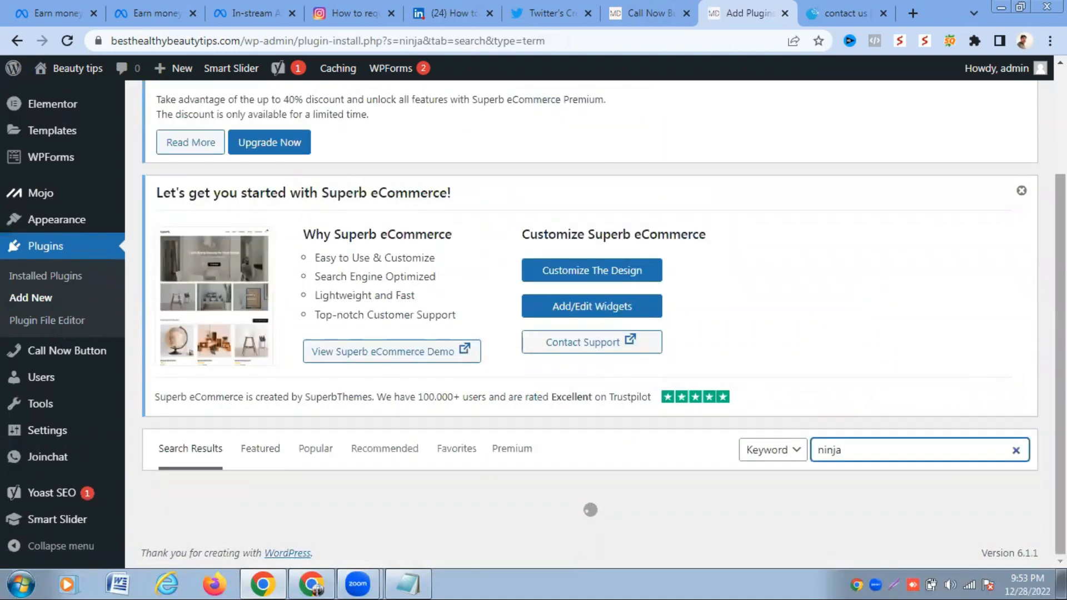
drag(1060, 355, 1060, 372)
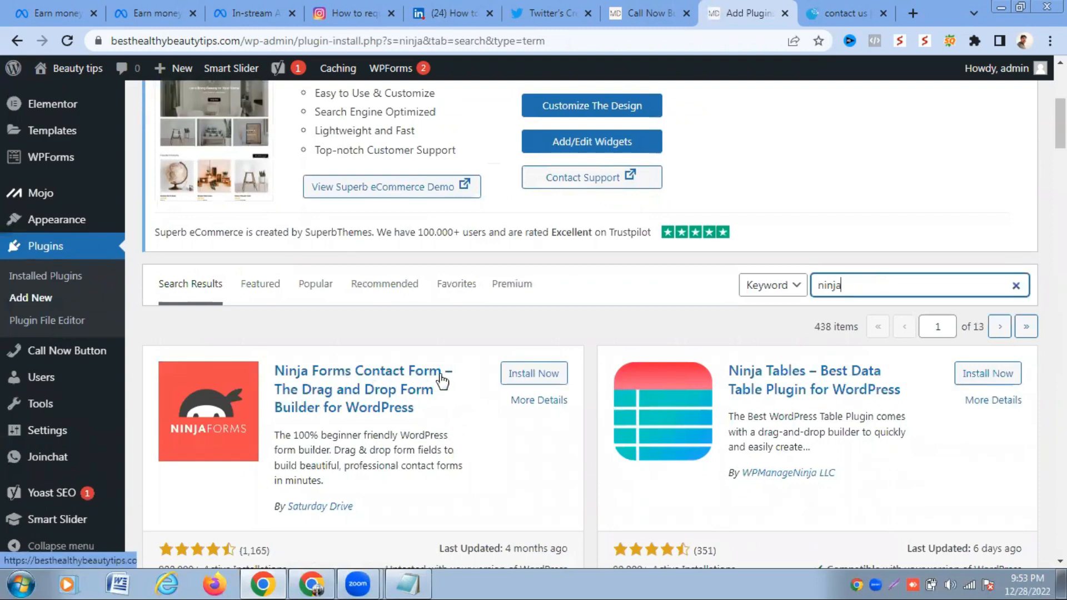
- Install and activate the Ninja Forms Contact Form plugin
click(538, 377)
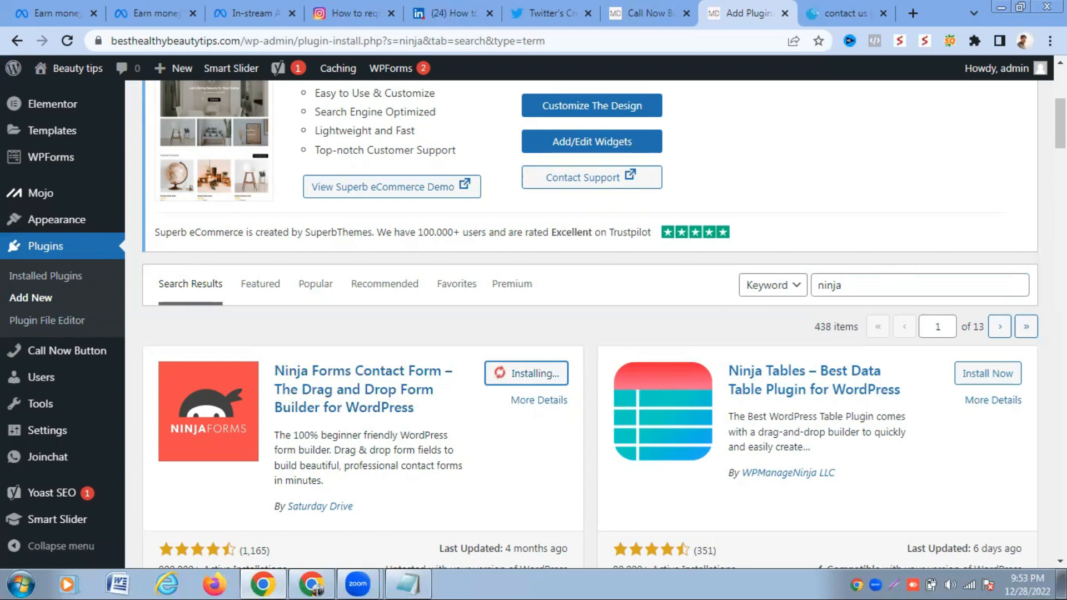
scroll(1015, 280, down, 2)
drag(1060, 123, 1060, 135)
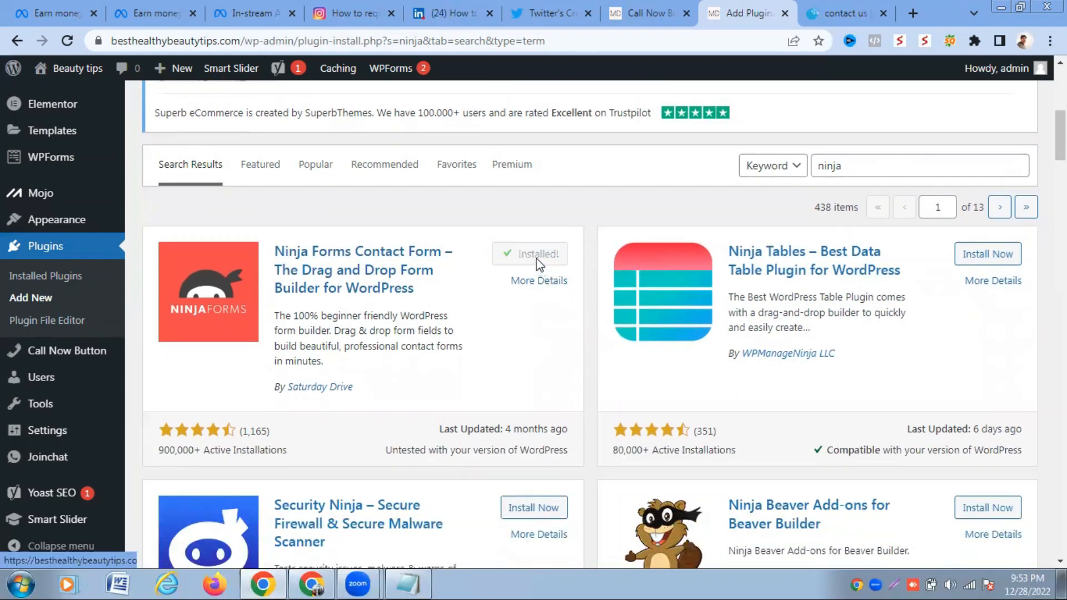
click(538, 257)
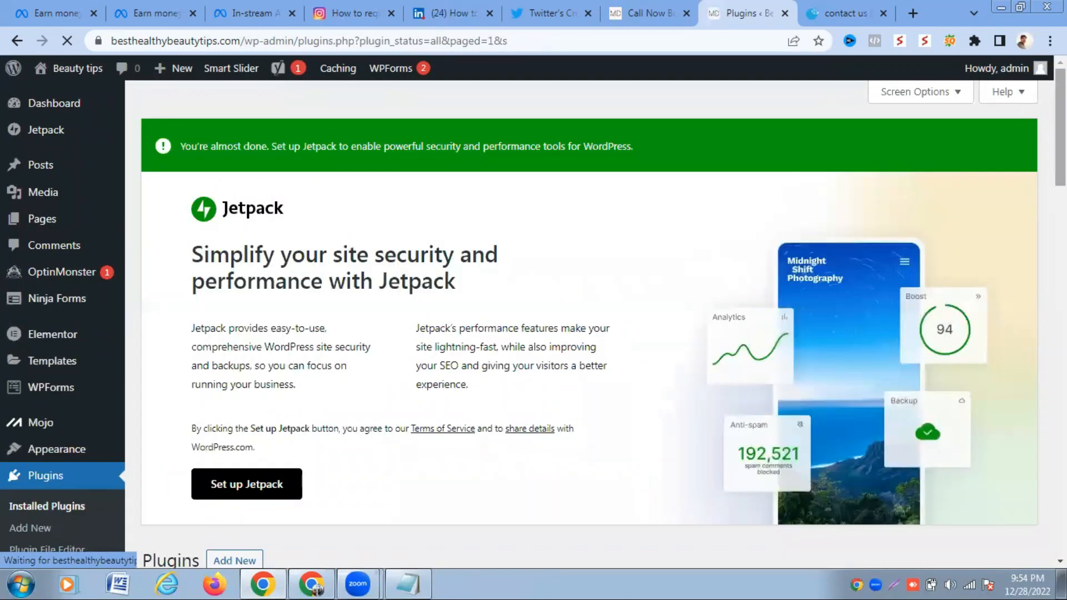
- Start a new form from Ninja Forms > Add New in the admin sidebar
scroll(589, 322, down, 3)
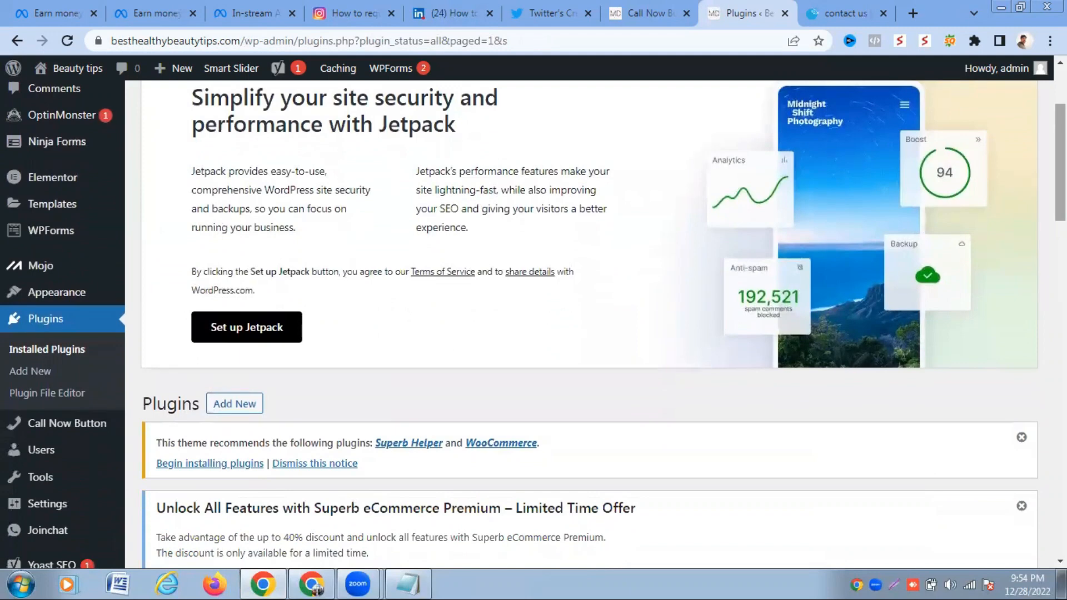
scroll(589, 322, down, 1)
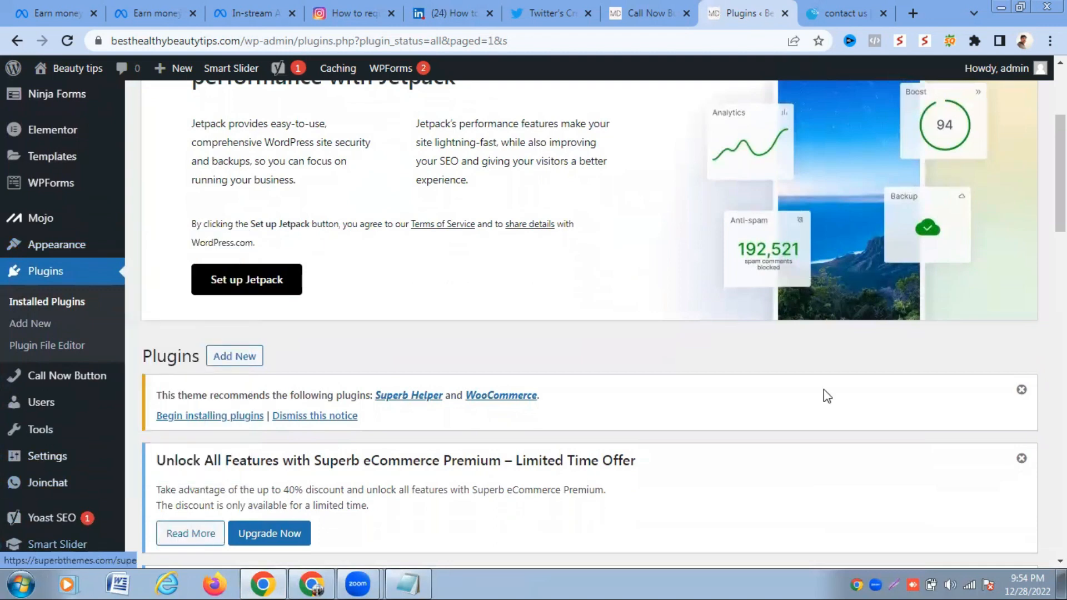
scroll(589, 325, up, 3)
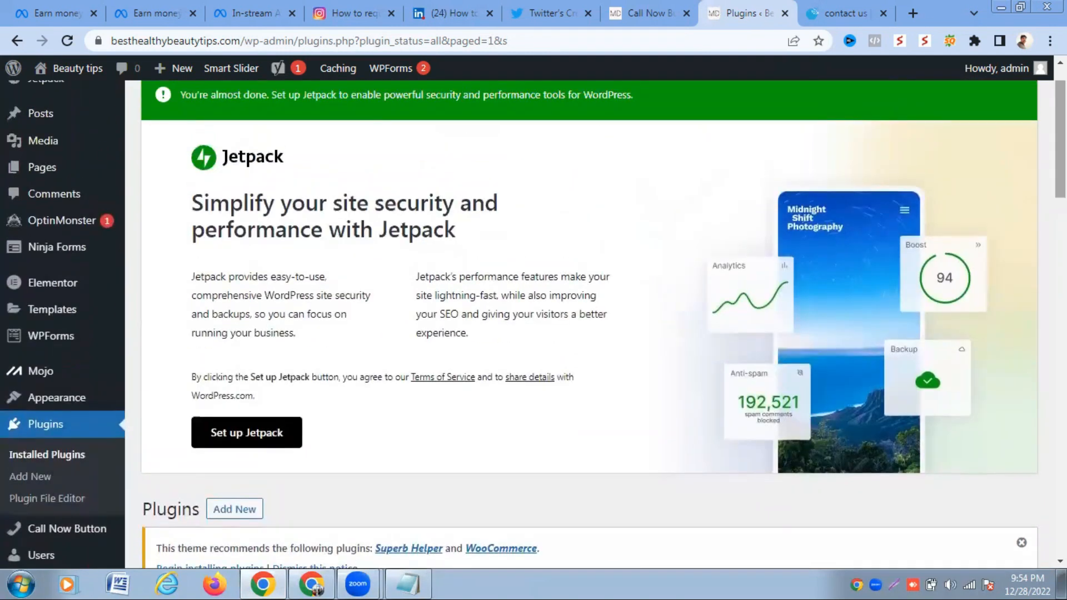
mouse_move(59, 248)
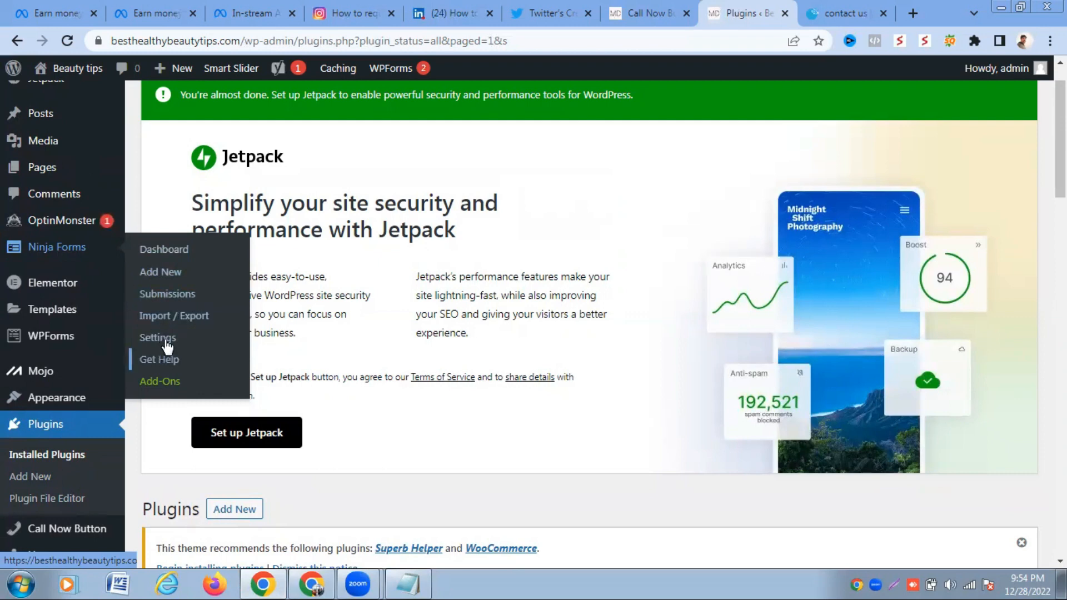
click(161, 276)
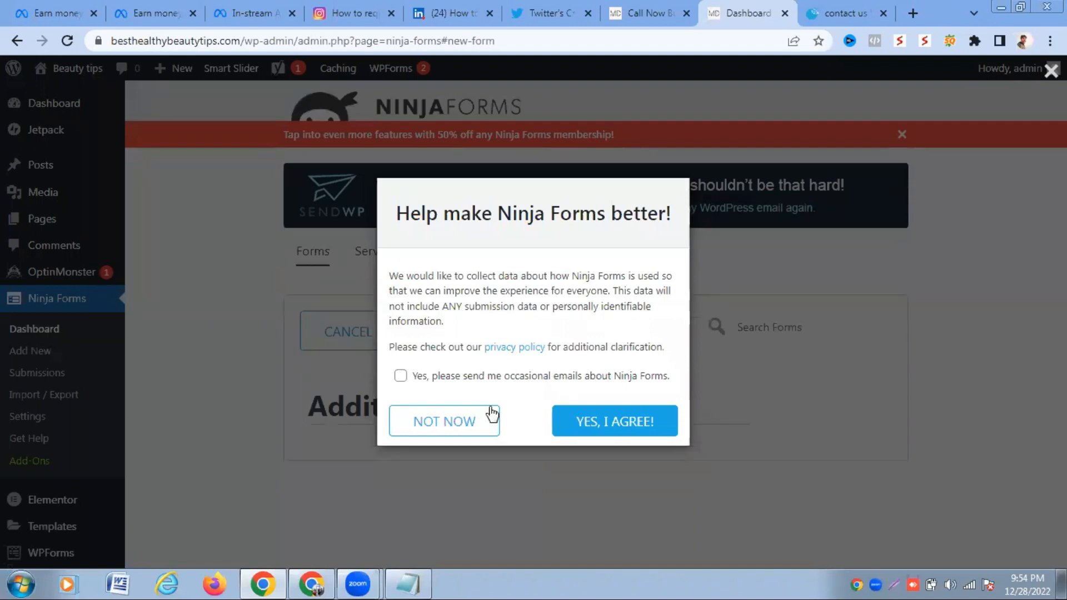
- Decline the Ninja Forms data-sharing prompt and start from the Blank Form template
click(465, 424)
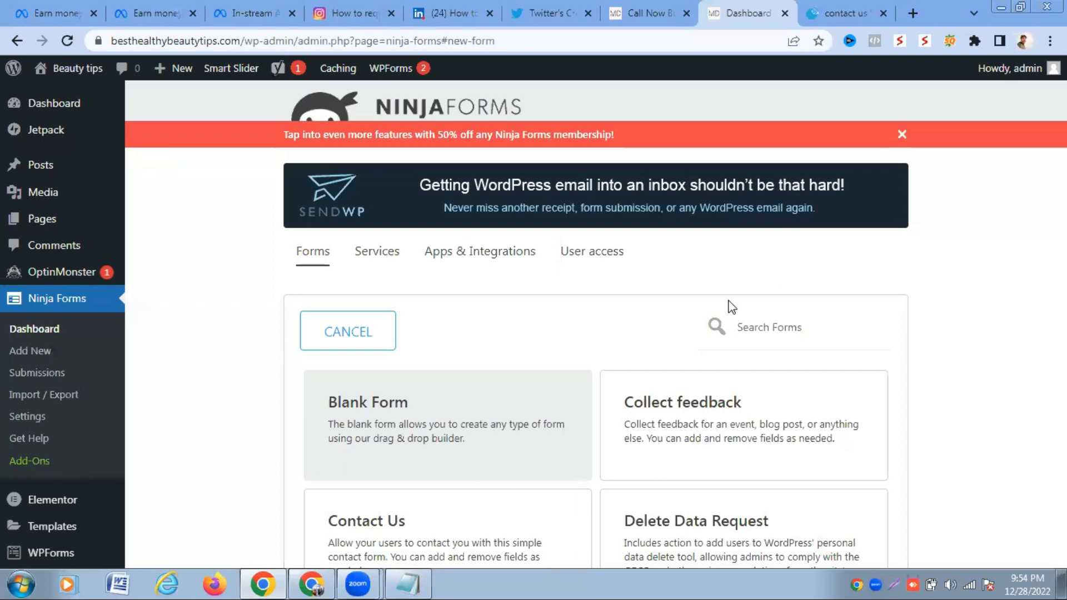
click(419, 426)
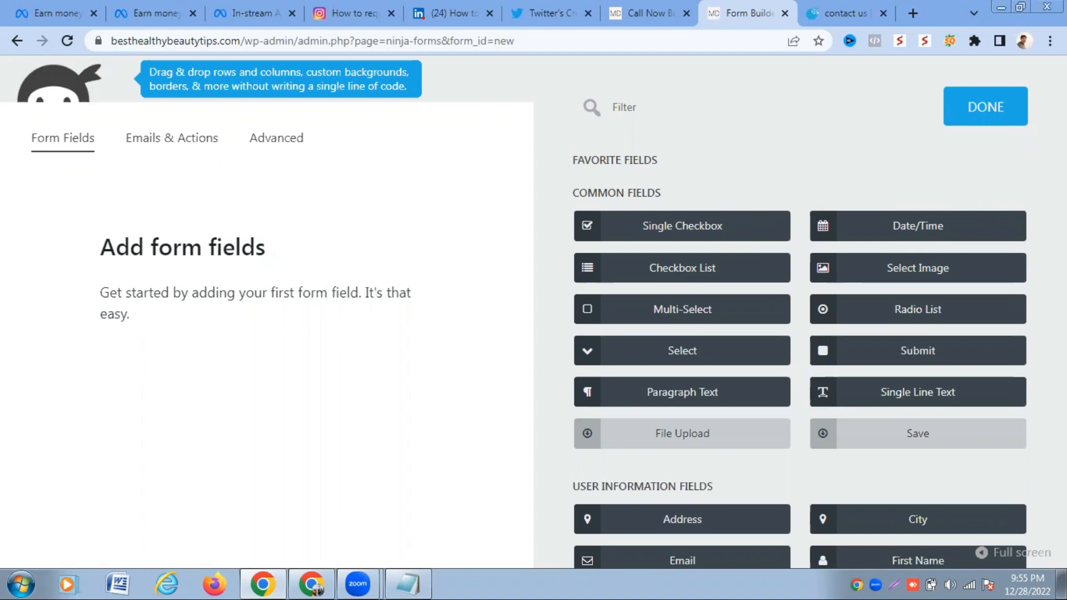
- Zoom the page to 90% and add First Name, Last Name, Email, Phone and Submit fields
key(ctrl+minus)
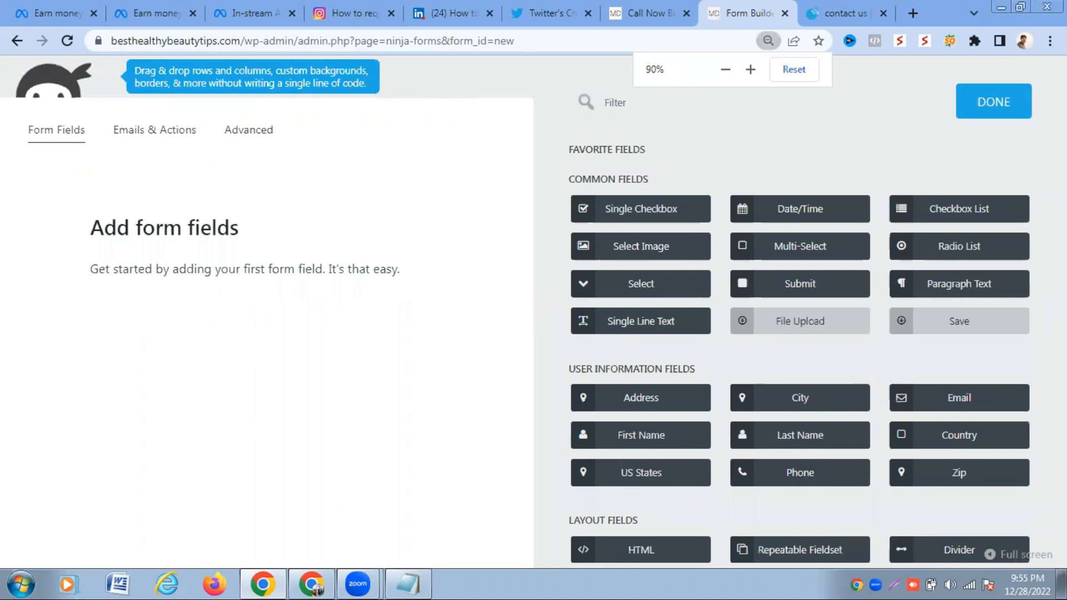
scroll(800, 311, down, 1)
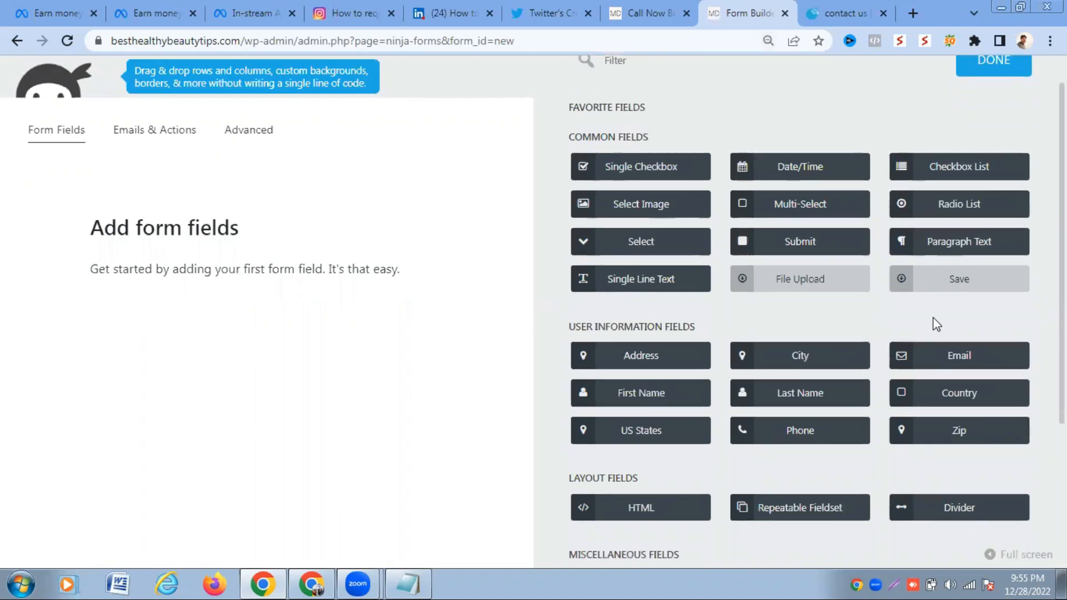
click(649, 398)
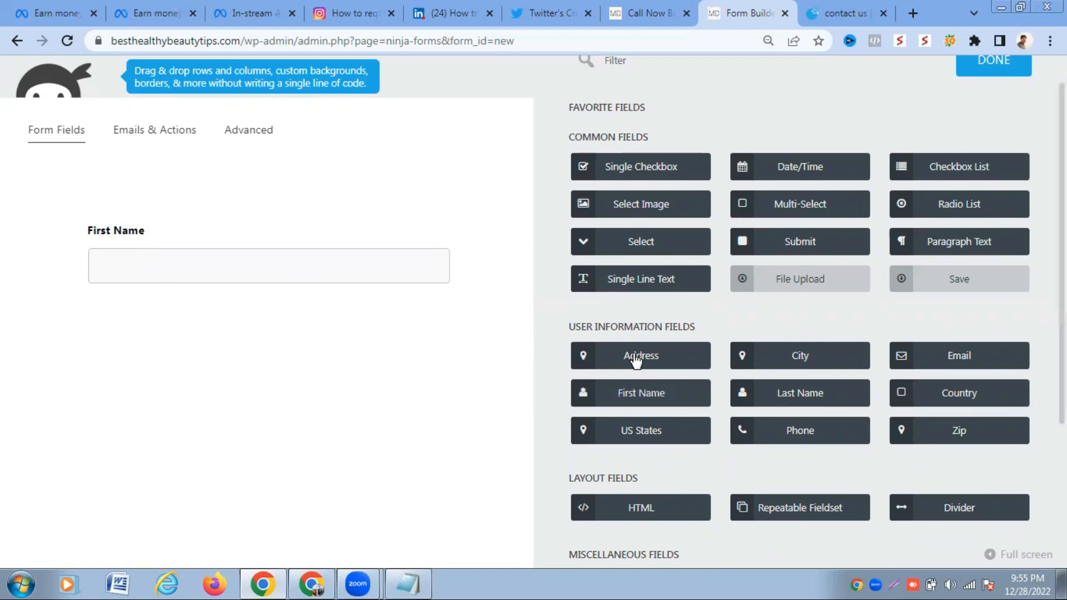
click(767, 398)
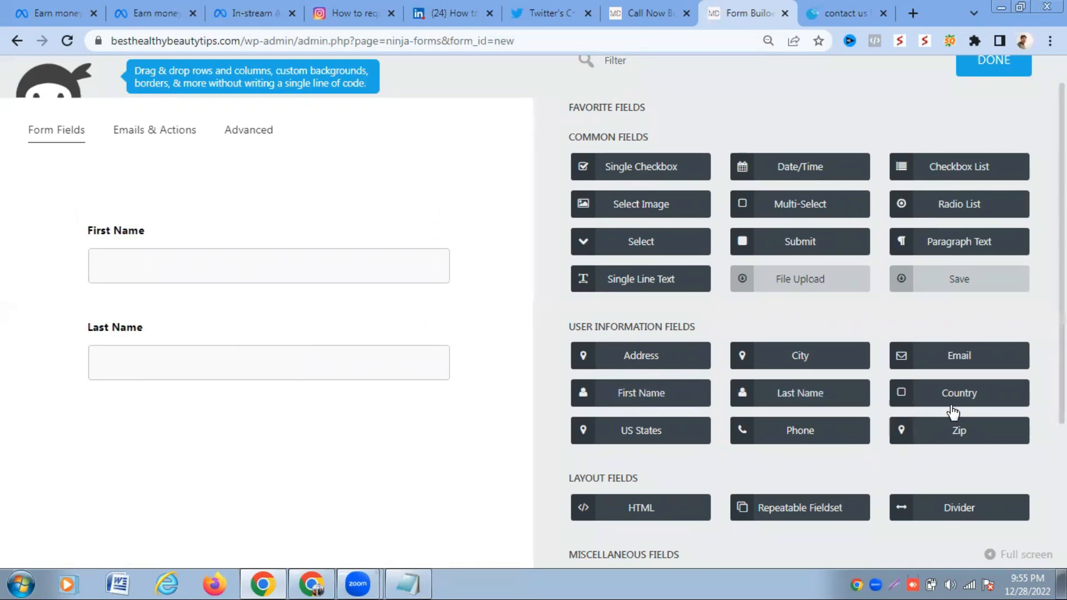
scroll(948, 368, down, 2)
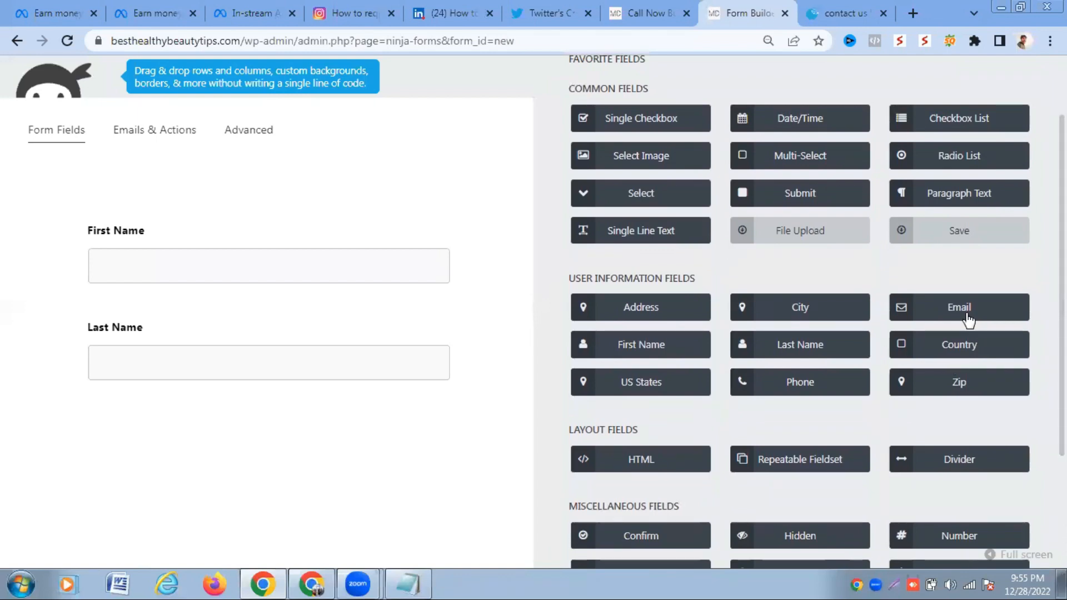
click(953, 314)
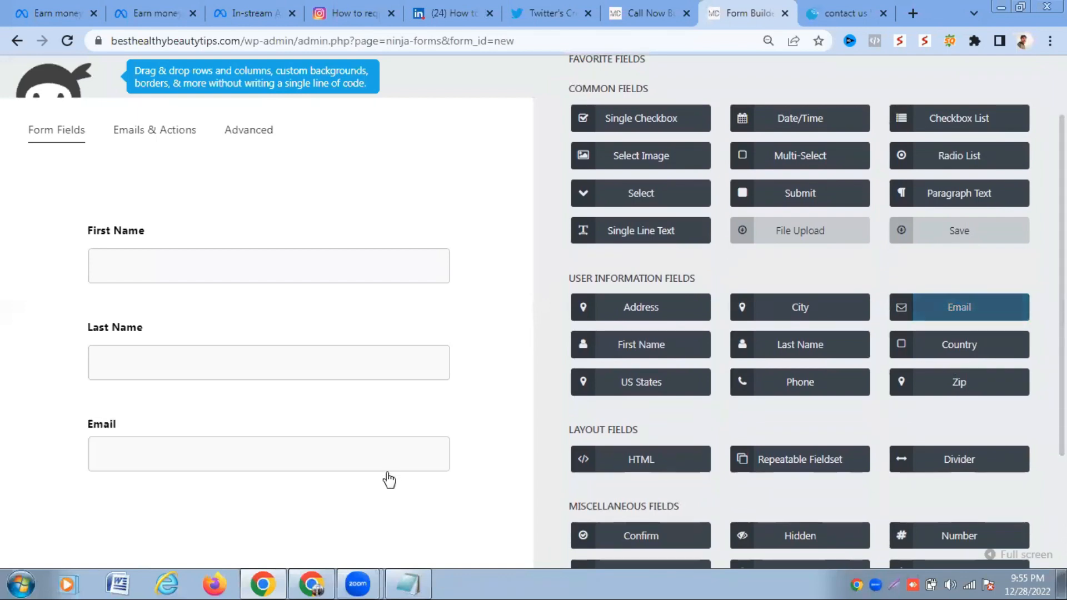
click(798, 387)
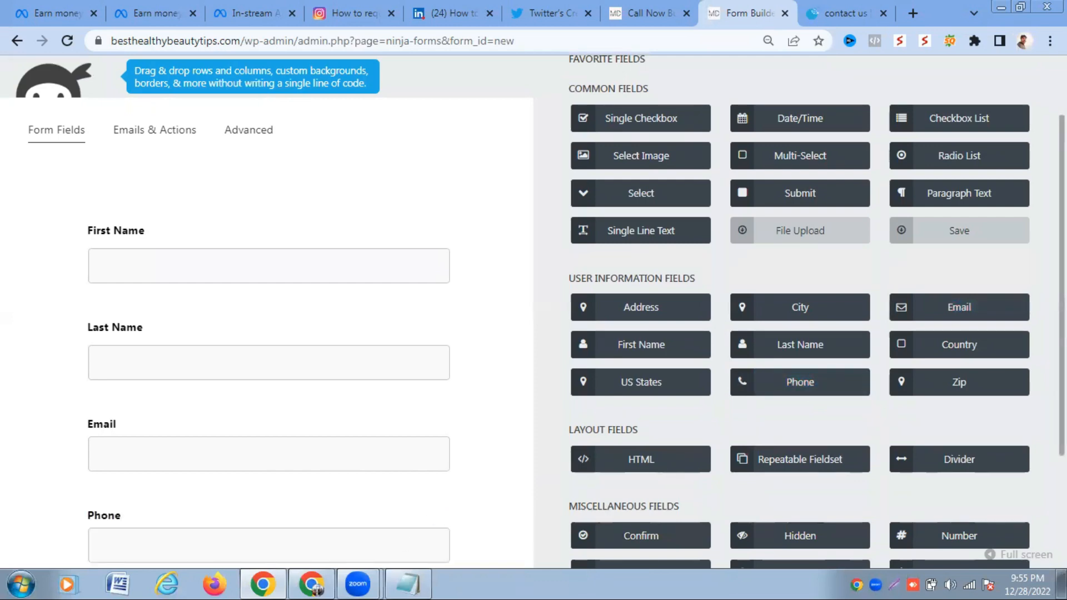
scroll(990, 317, down, 1)
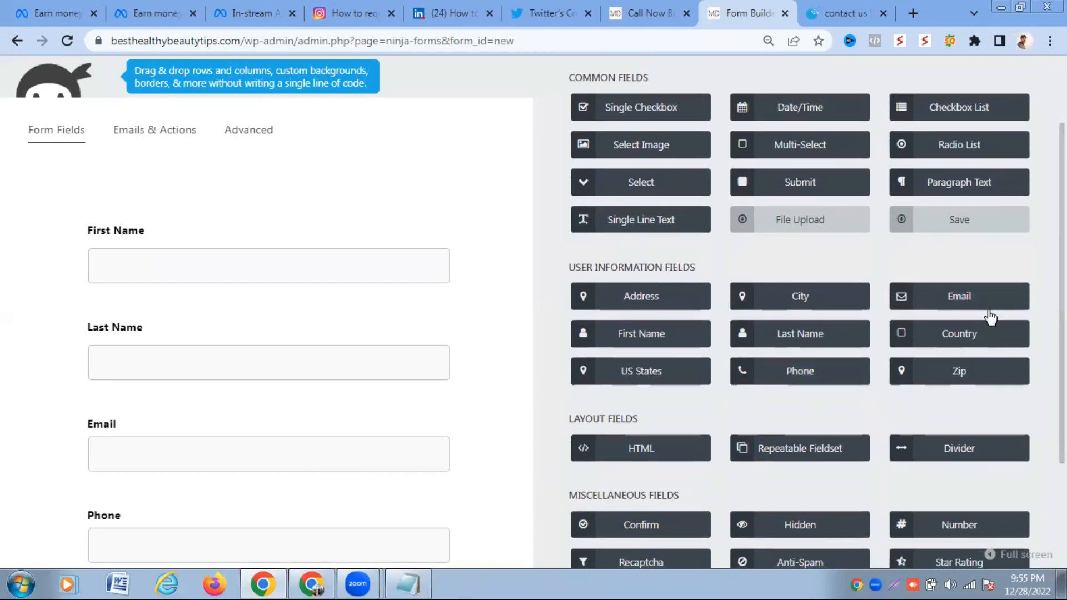
click(809, 183)
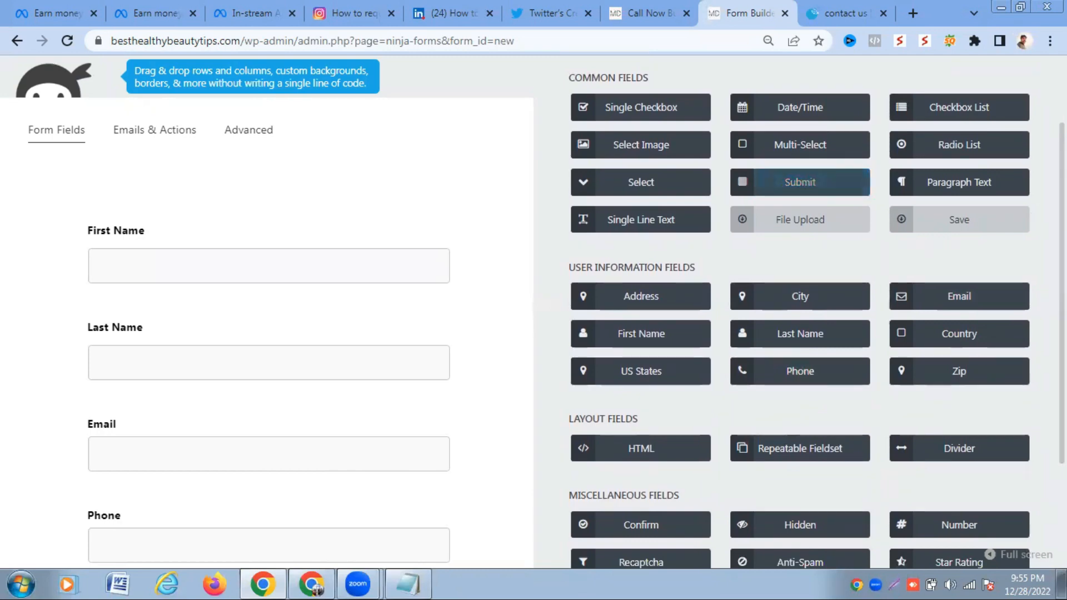
scroll(809, 183, down, 3)
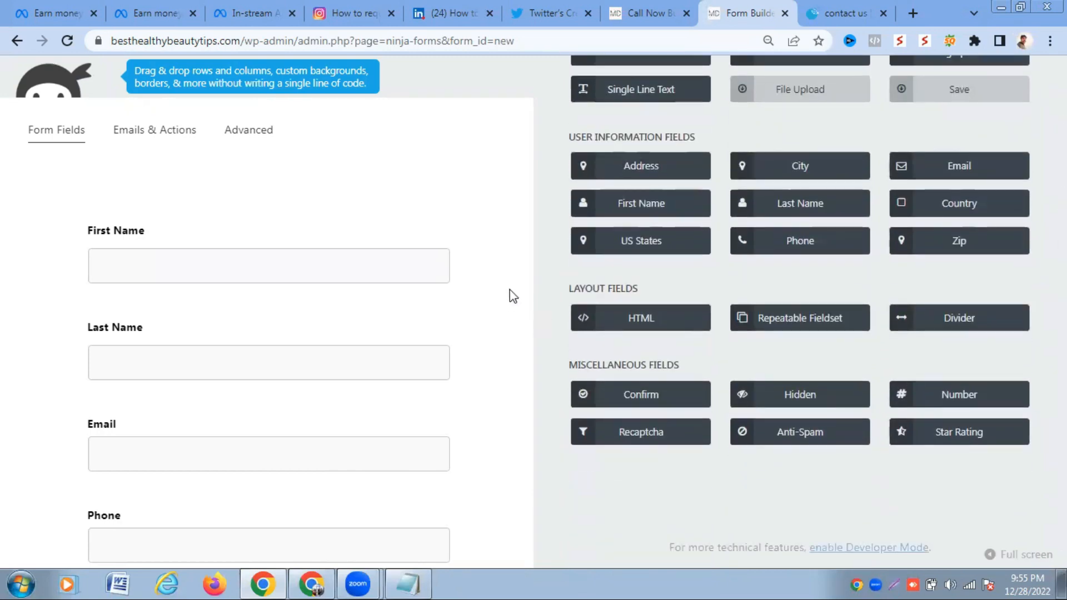
scroll(514, 295, down, 2)
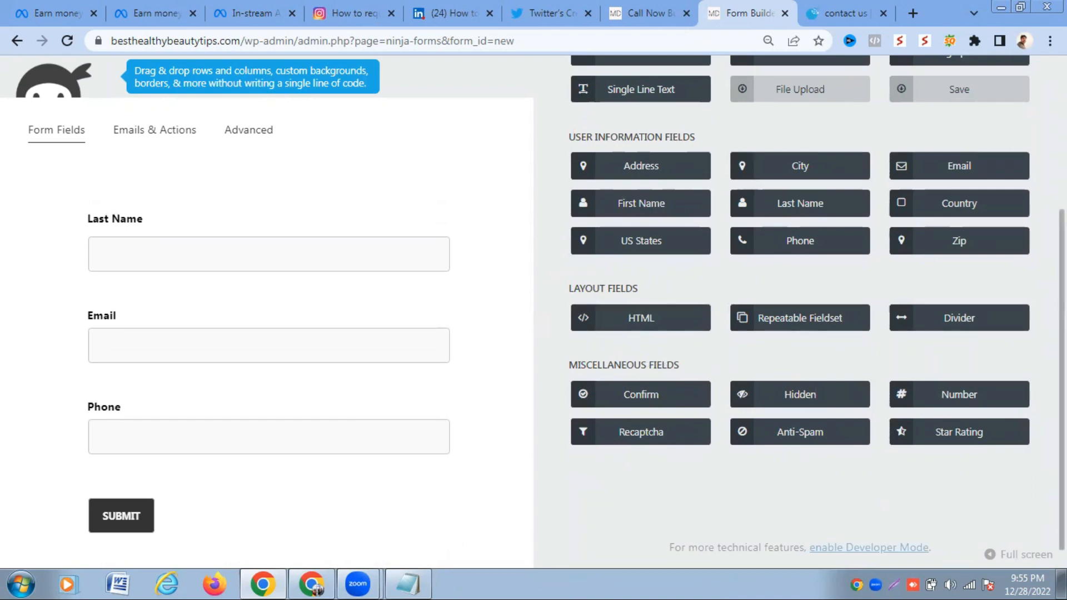
scroll(816, 311, up, 4)
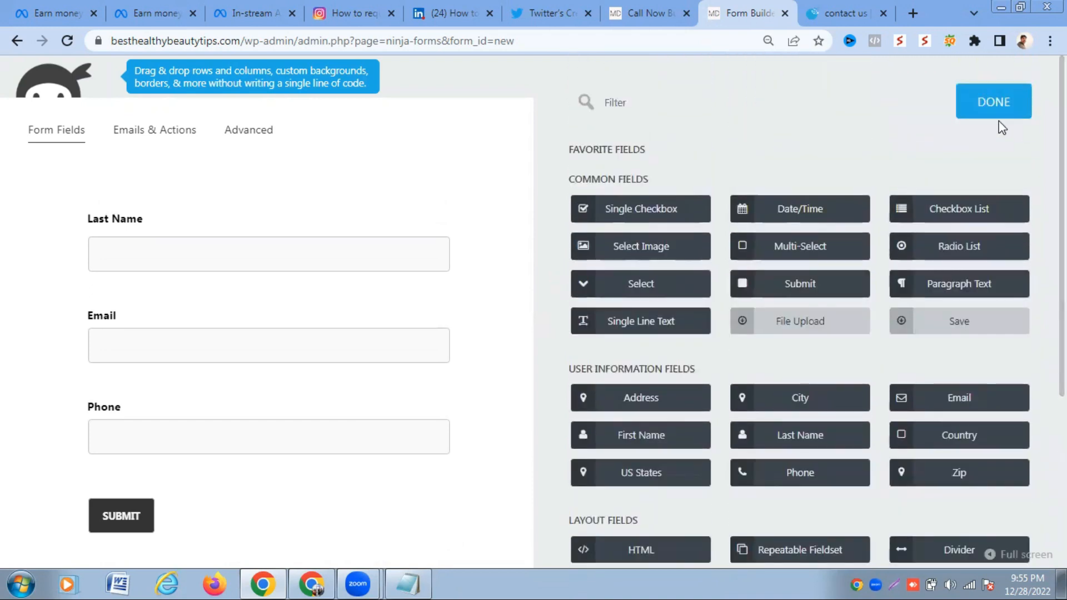
- Close the field list and publish the form with the title 'Contact Us'
click(994, 76)
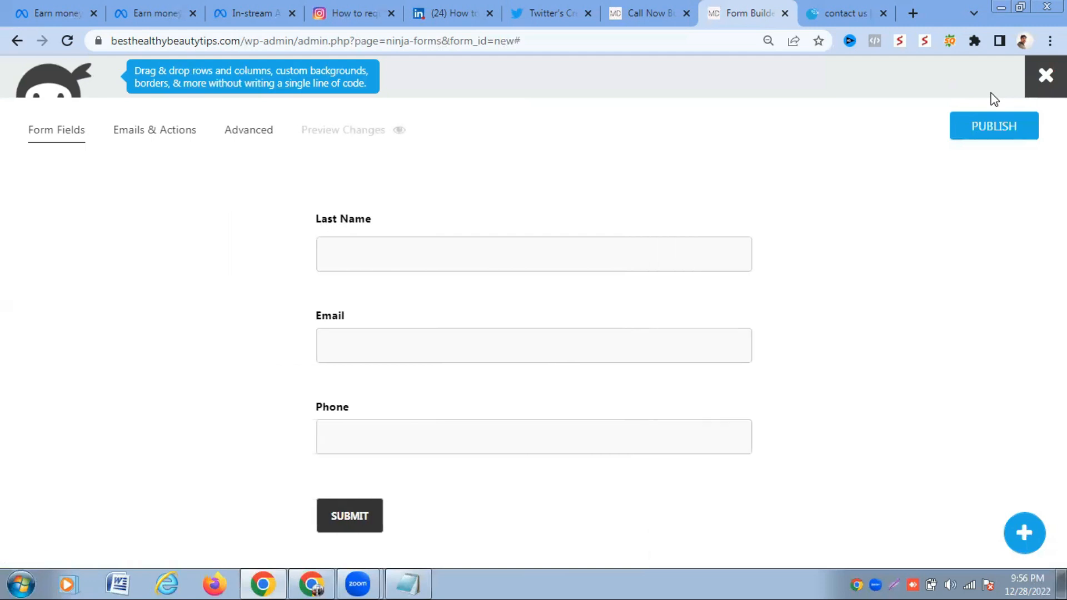
click(987, 128)
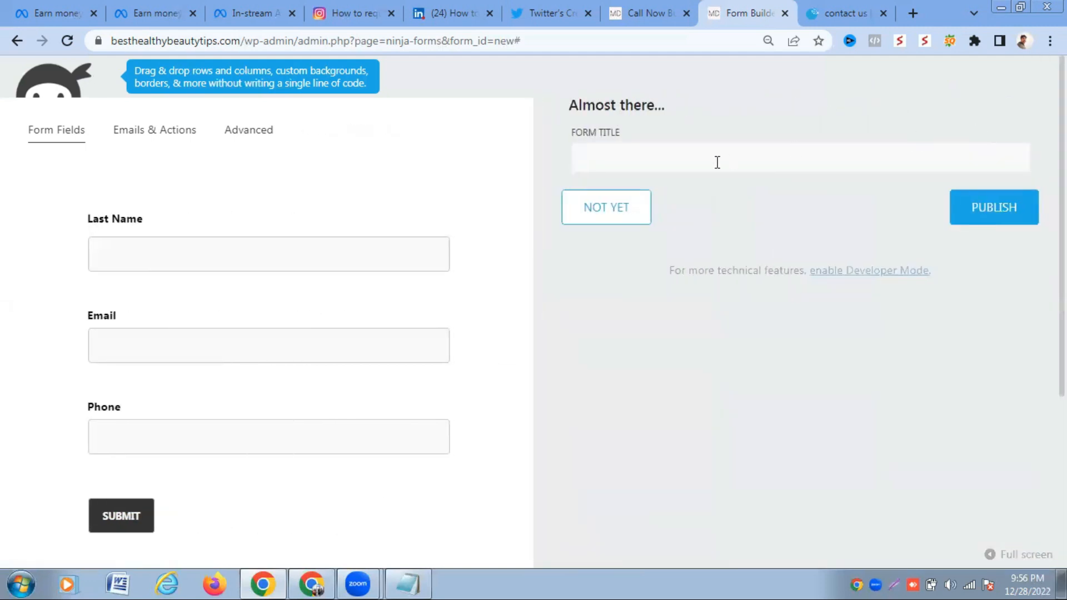
click(669, 156)
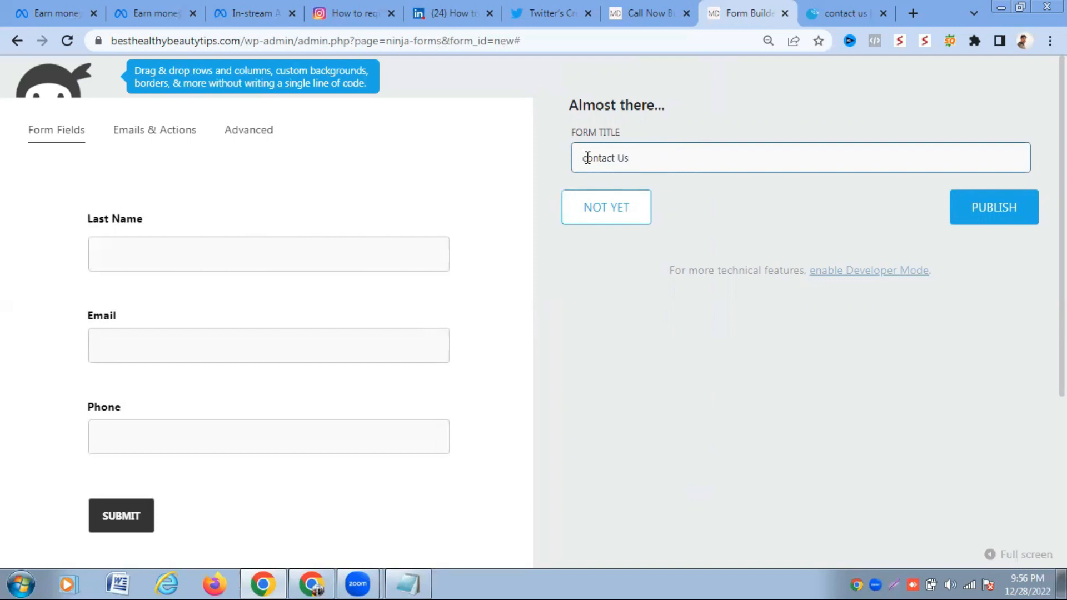
key(BackSpace)
text(C)
click(1000, 206)
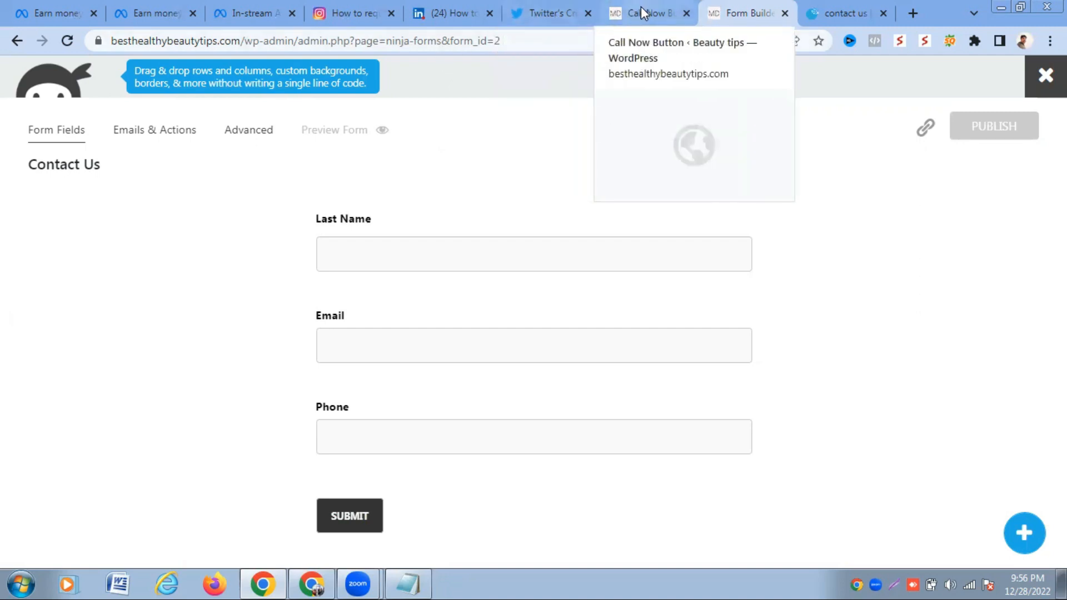
click(17, 40)
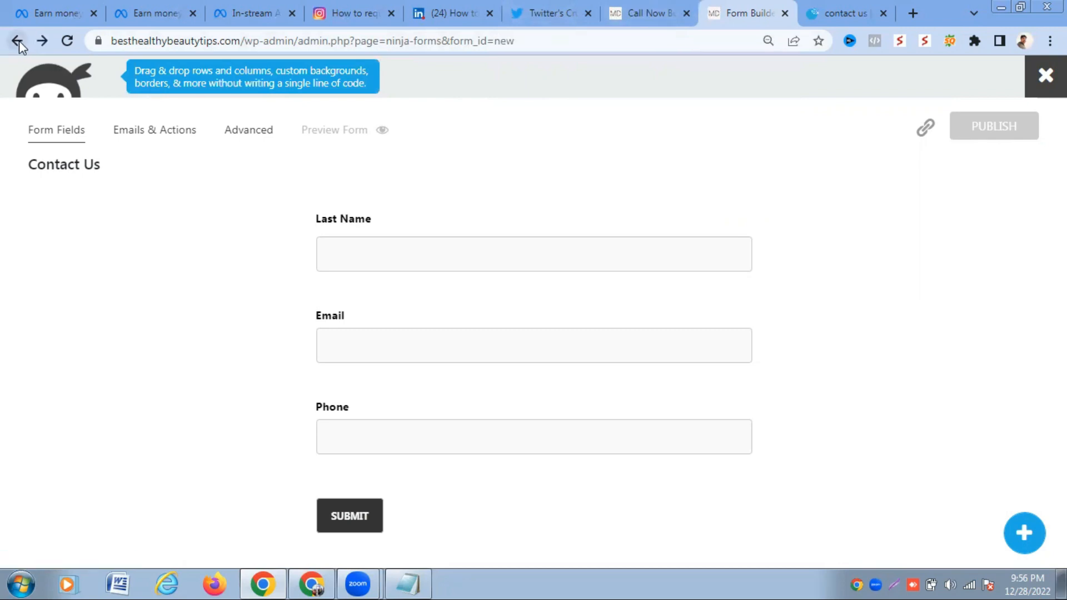
- Return to the Ninja Forms dashboard, dismiss the data-sharing popup, and open Pages > All Pages
click(18, 41)
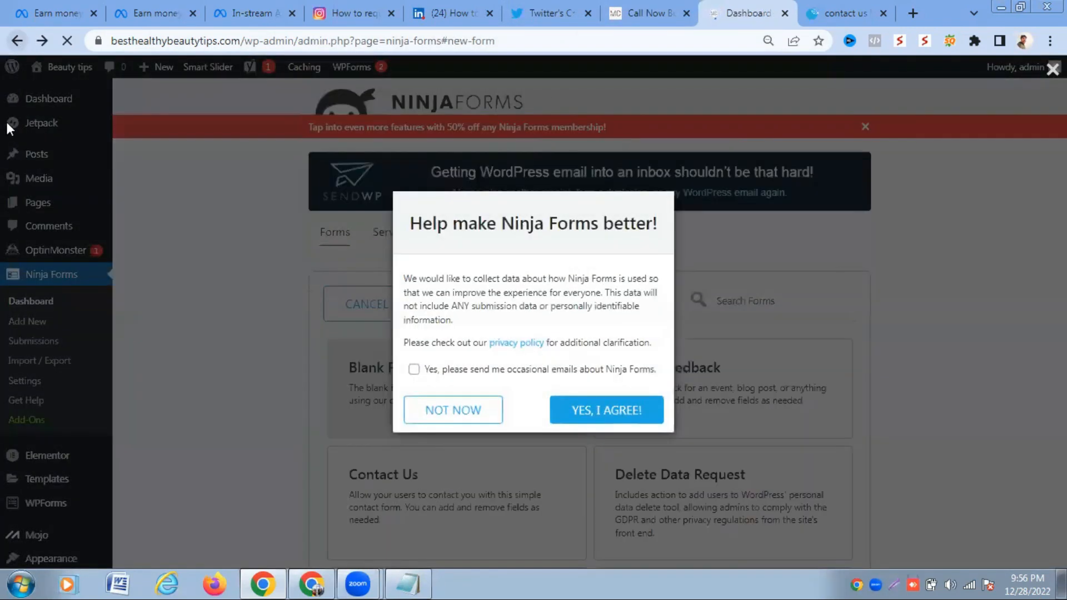
click(453, 410)
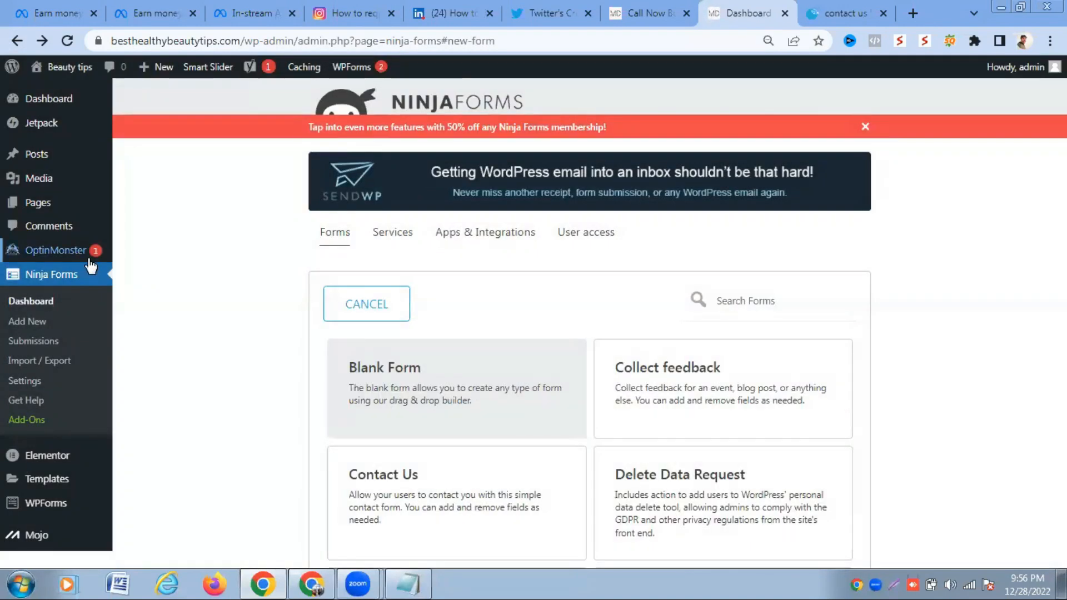
mouse_move(50, 203)
click(136, 206)
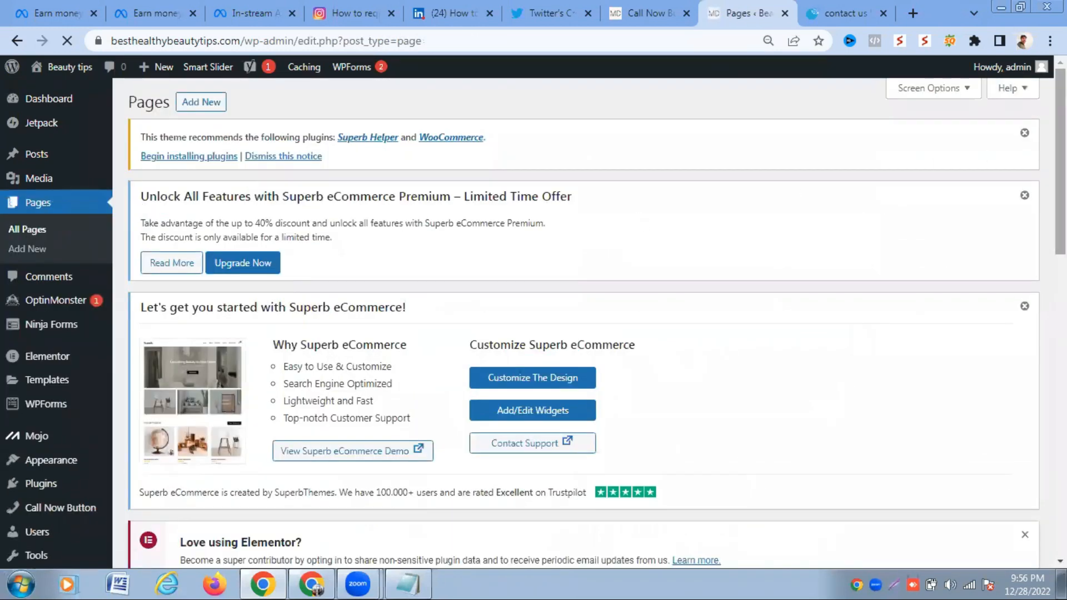
scroll(584, 322, down, 10)
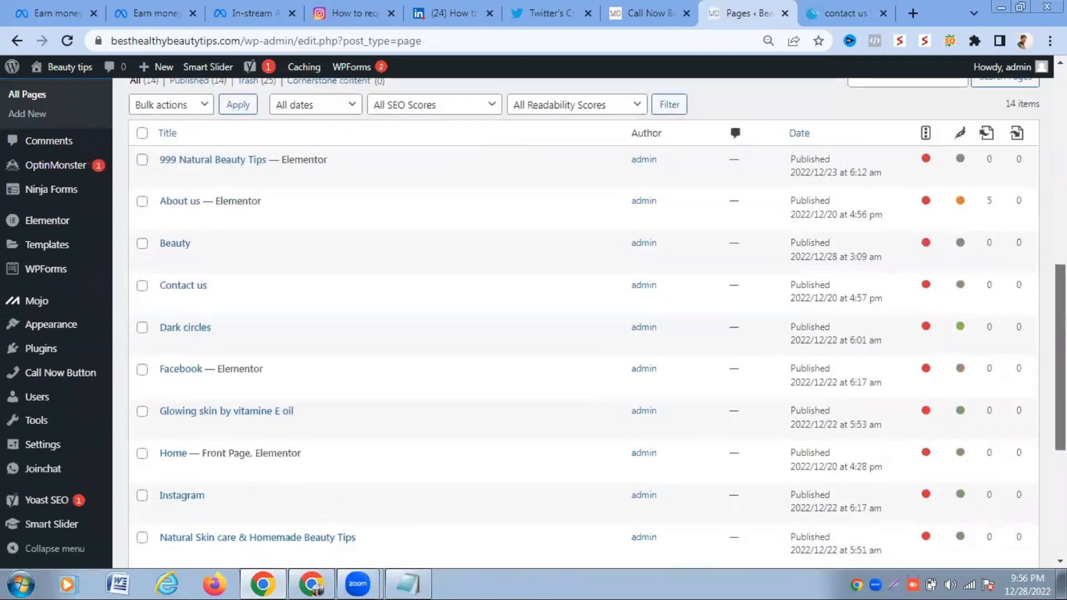
scroll(583, 322, down, 5)
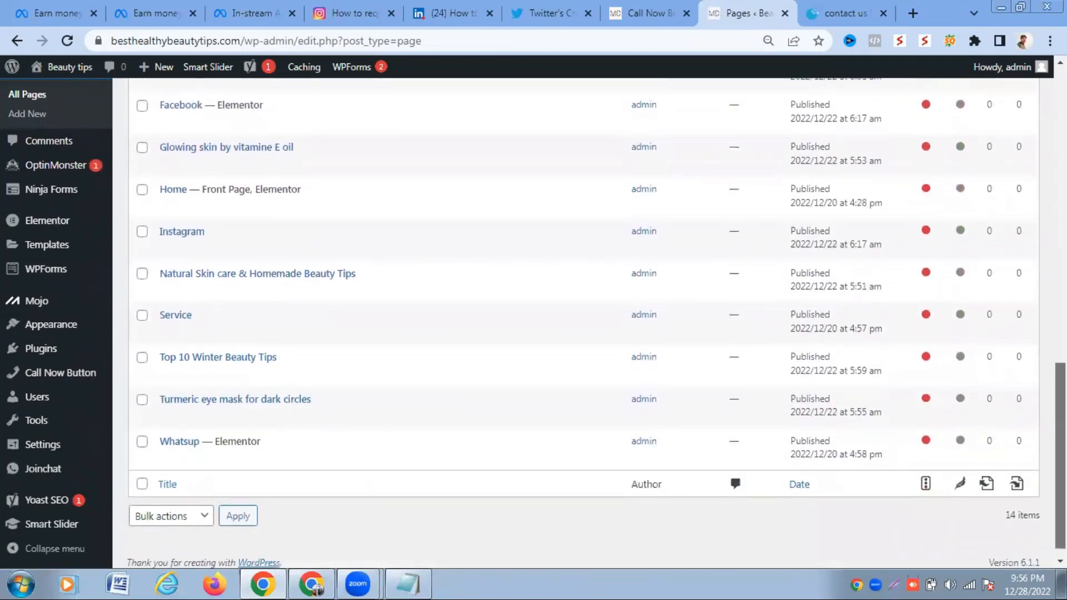
scroll(583, 323, up, 3)
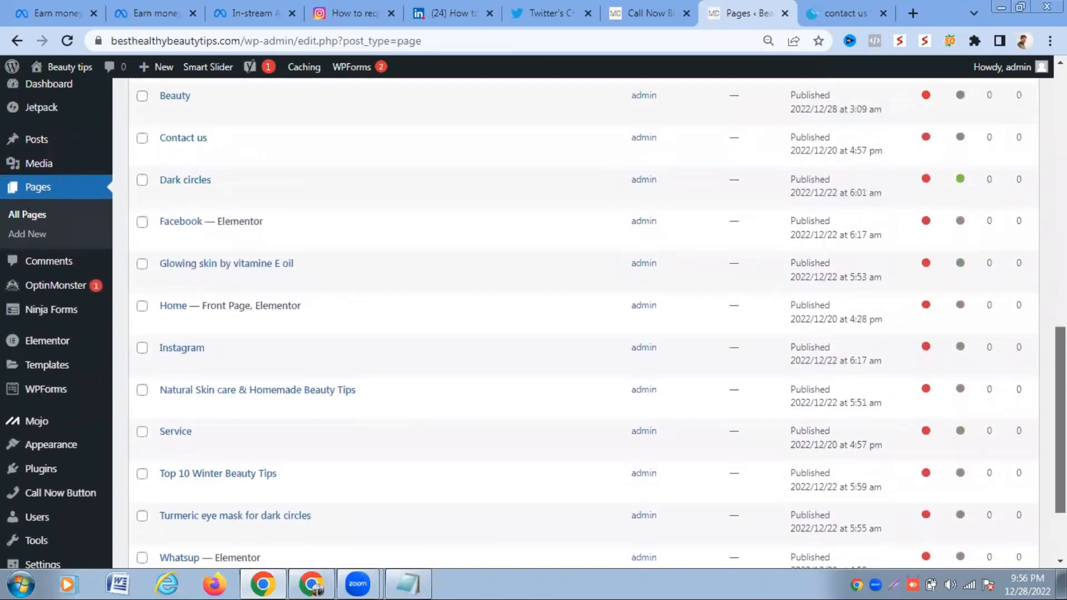
scroll(583, 322, up, 3)
mouse_move(274, 284)
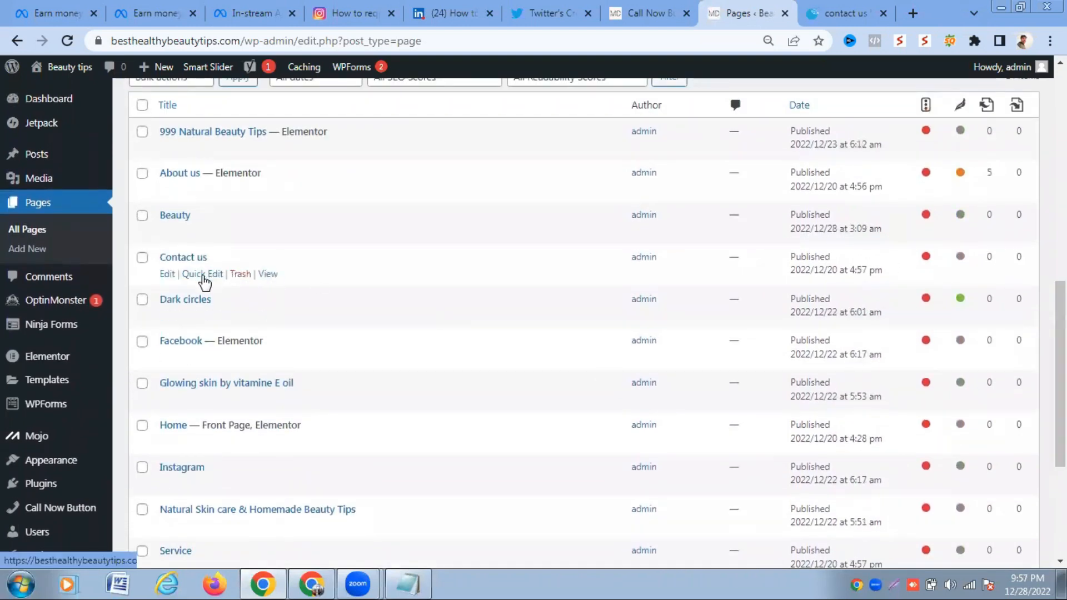
- Edit the Contact us page and switch it to the Elementor editor
click(166, 274)
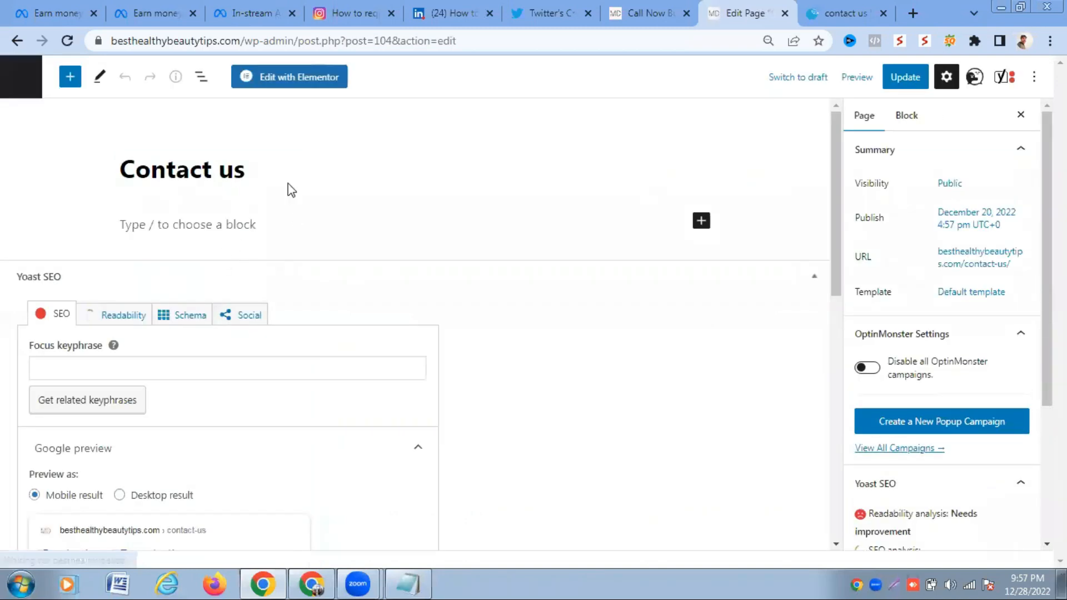
click(303, 82)
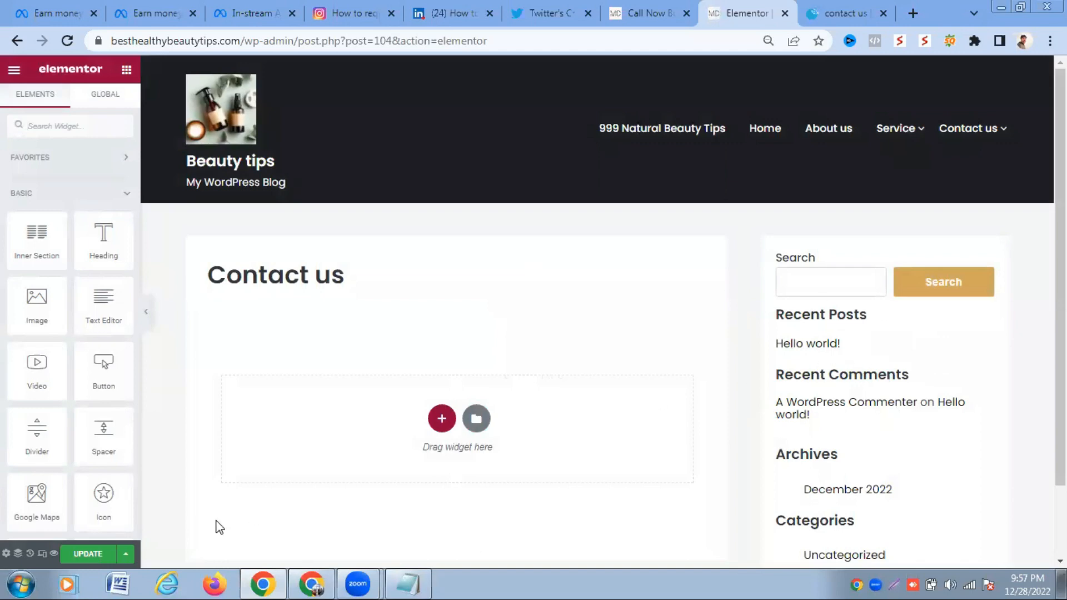
- Set the page layout to Elementor Full Width and save the page
click(6, 553)
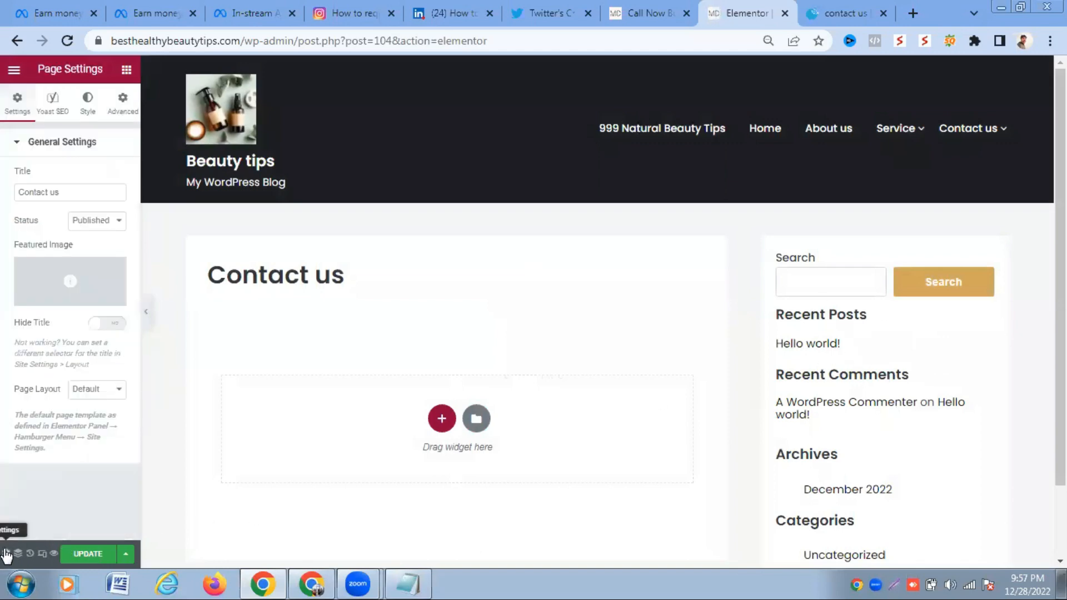
click(101, 389)
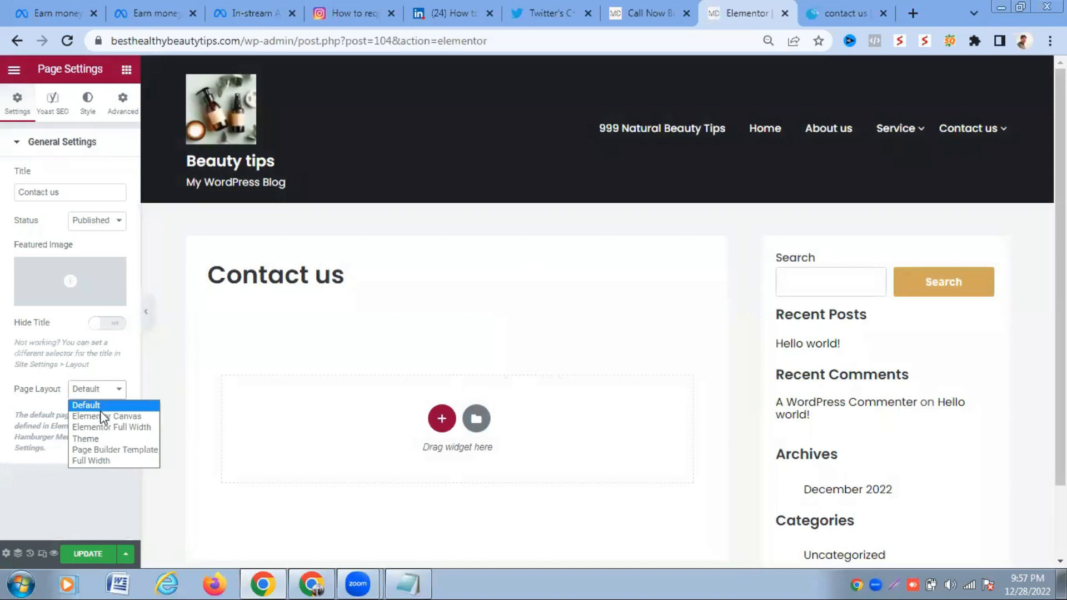
click(115, 427)
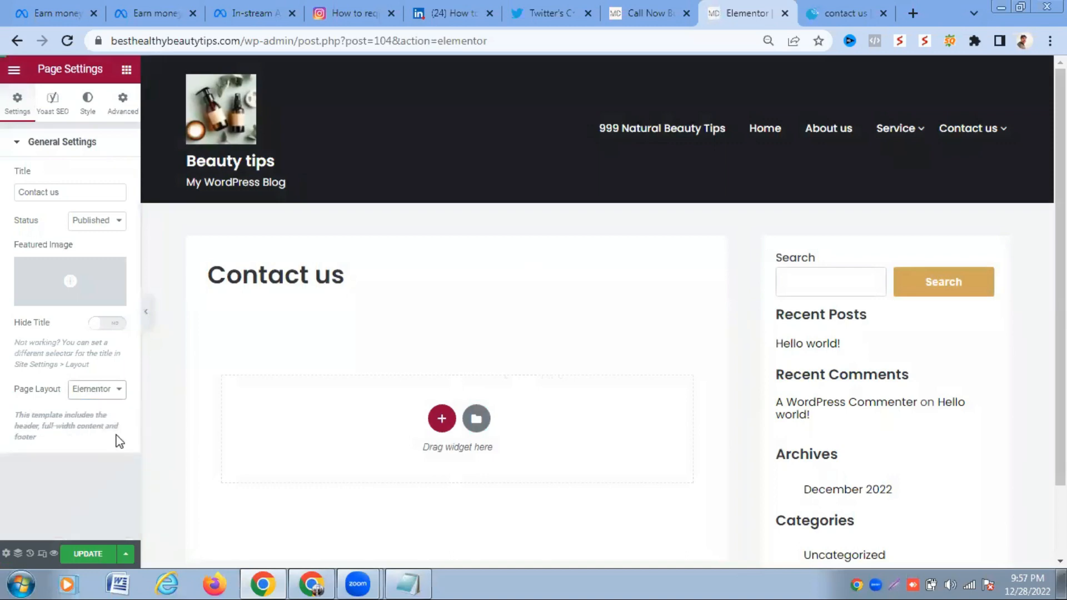
click(88, 555)
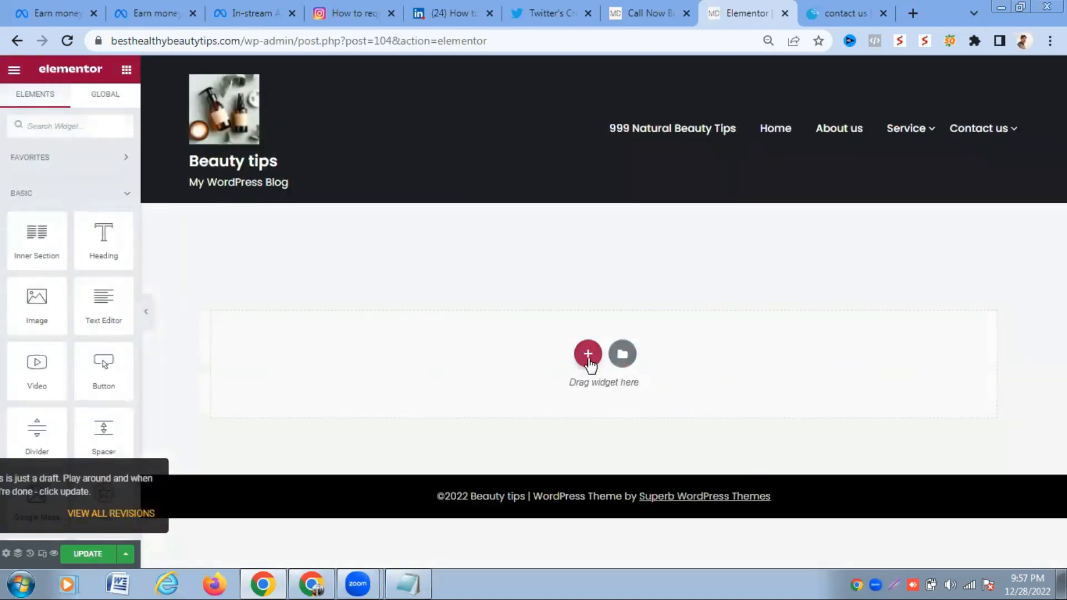
- Add a single-column section and return to the Elements panel
click(588, 358)
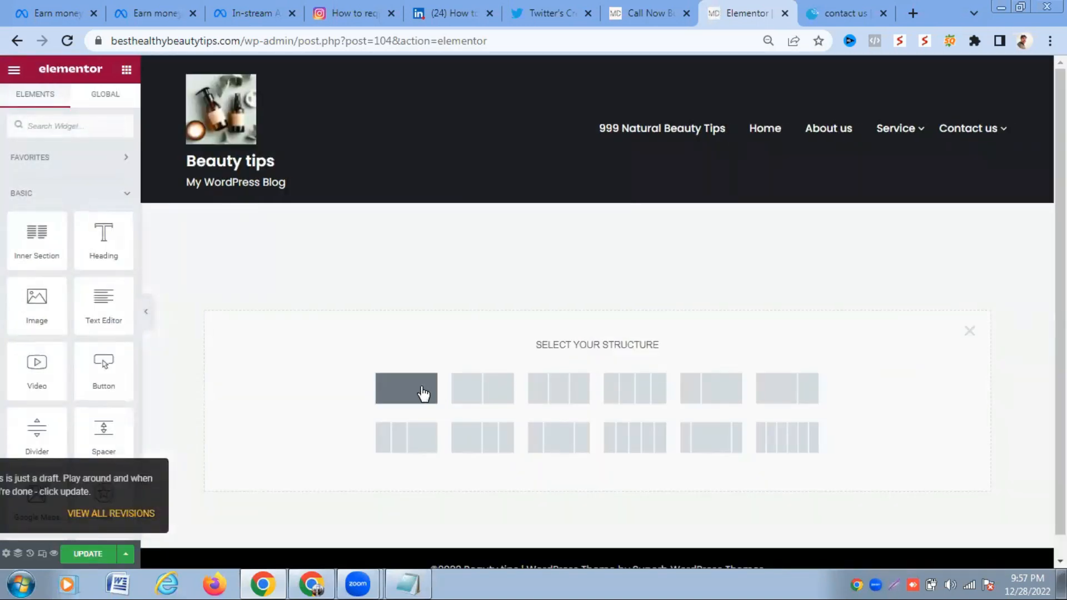
click(422, 392)
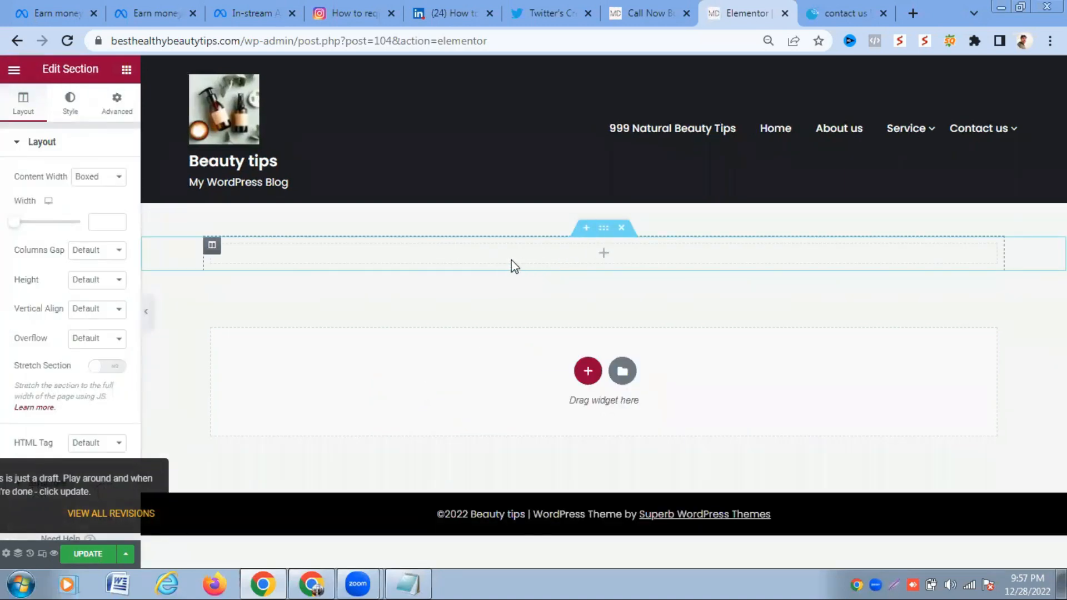
click(127, 70)
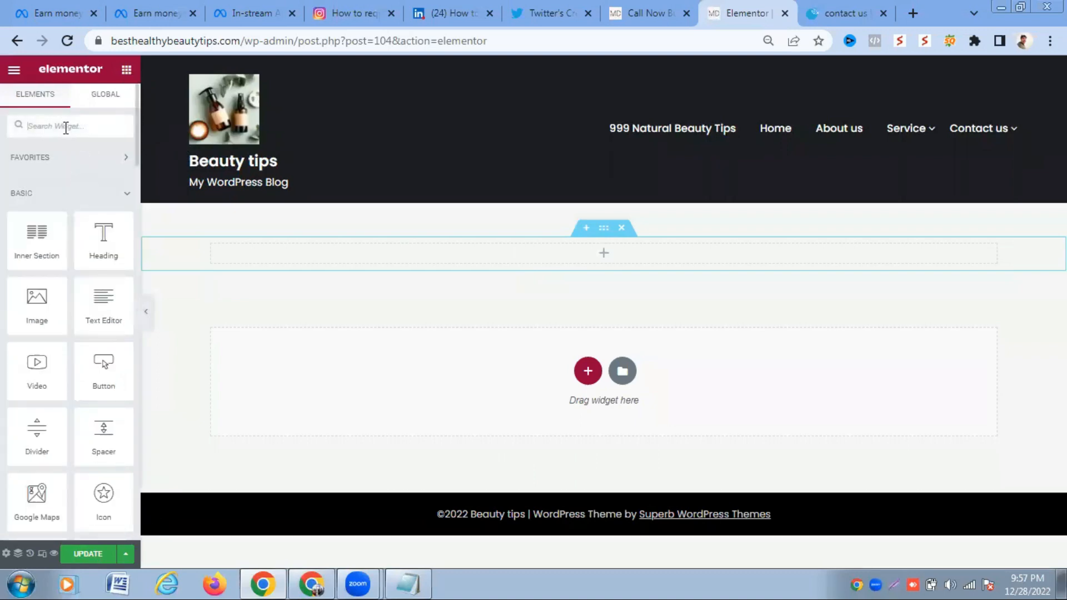
- Try searching the widget panel for Ninja Forms, then clear the search and reset browser zoom
text(nij)
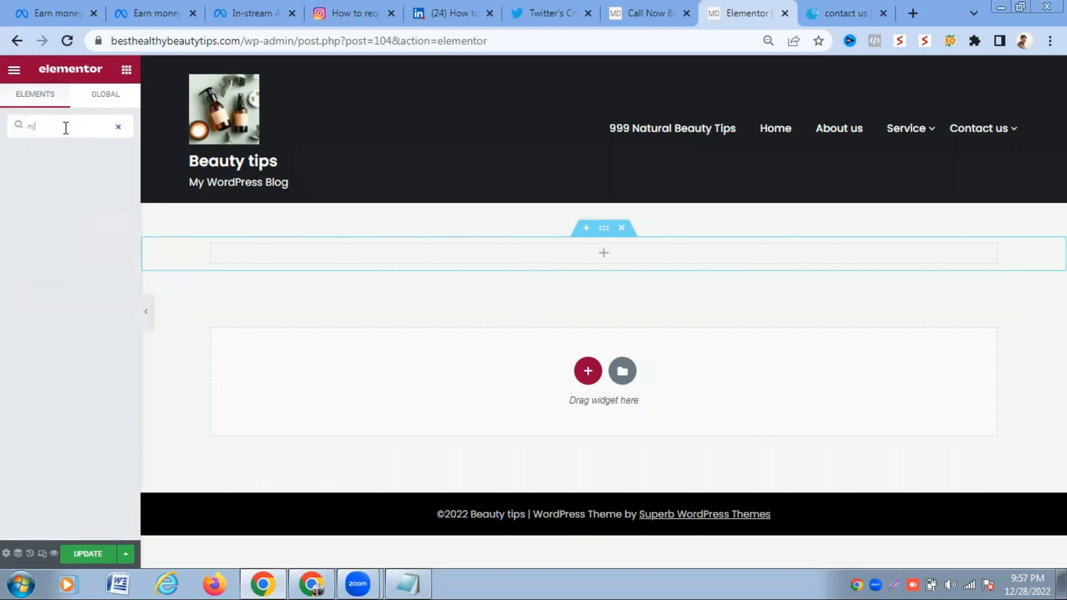
key(BackSpace)
text(n)
key(BackSpace)
key(BackSpace)
key(BackSpace)
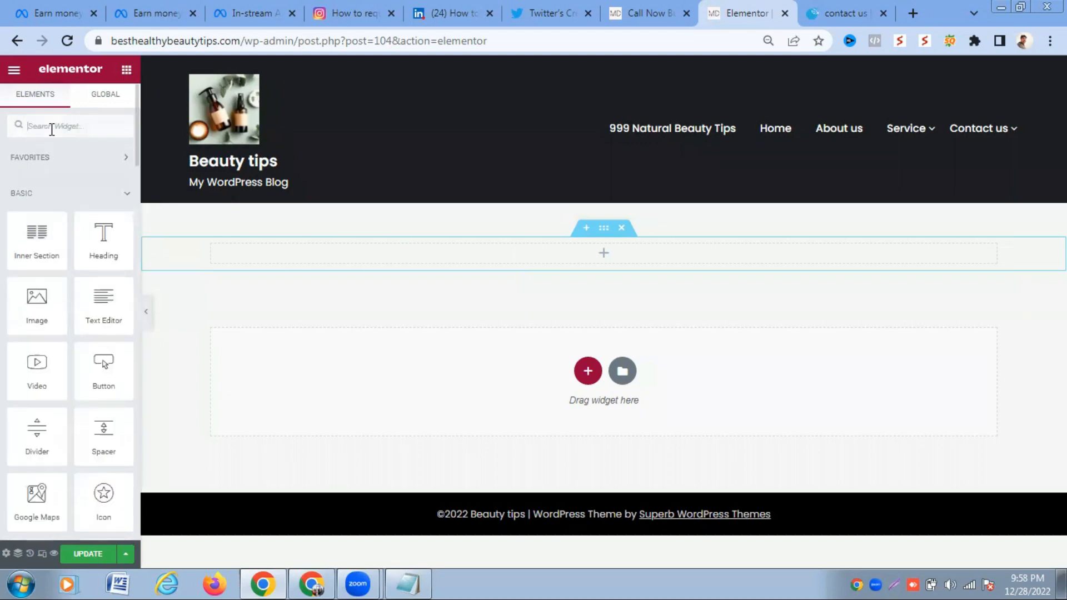
key(ctrl+0)
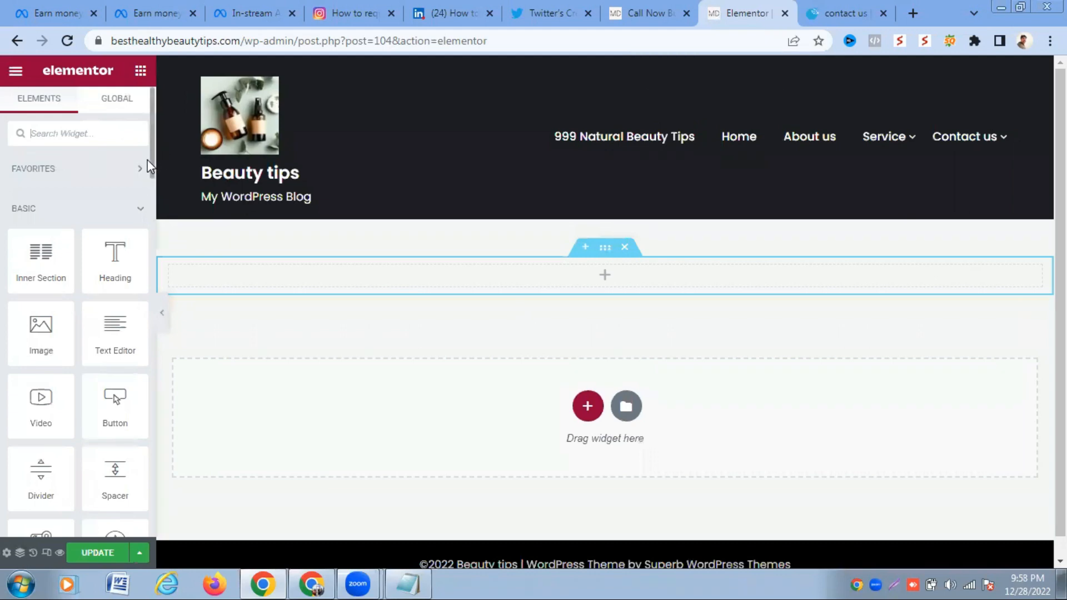
- Expand the WordPress widget category and drag the Ninja Forms Widget into the empty section
scroll(150, 162, down, 6)
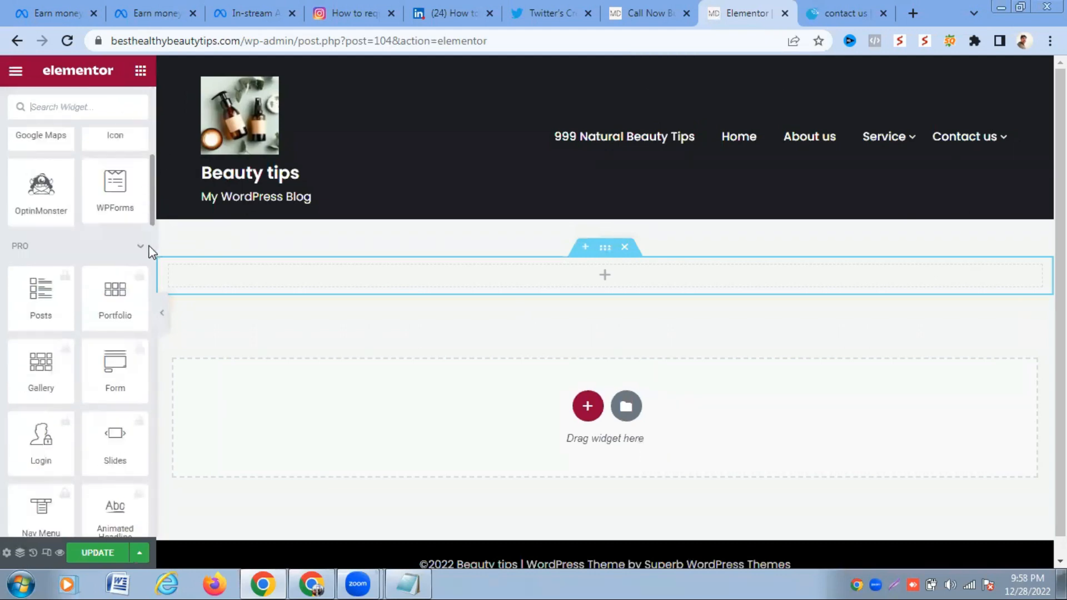
scroll(146, 291, down, 18)
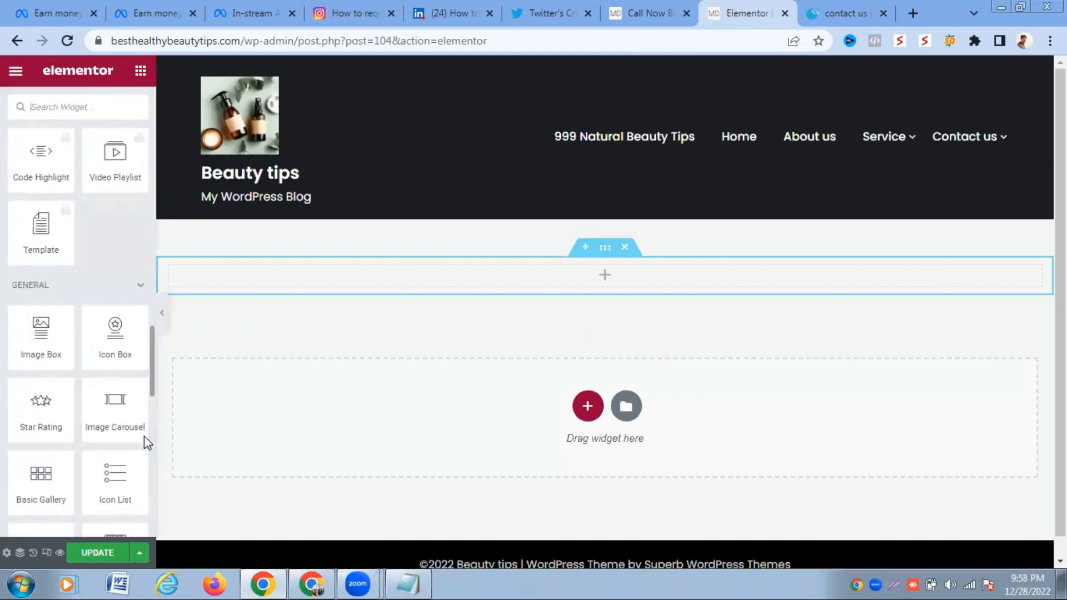
scroll(145, 436, down, 10)
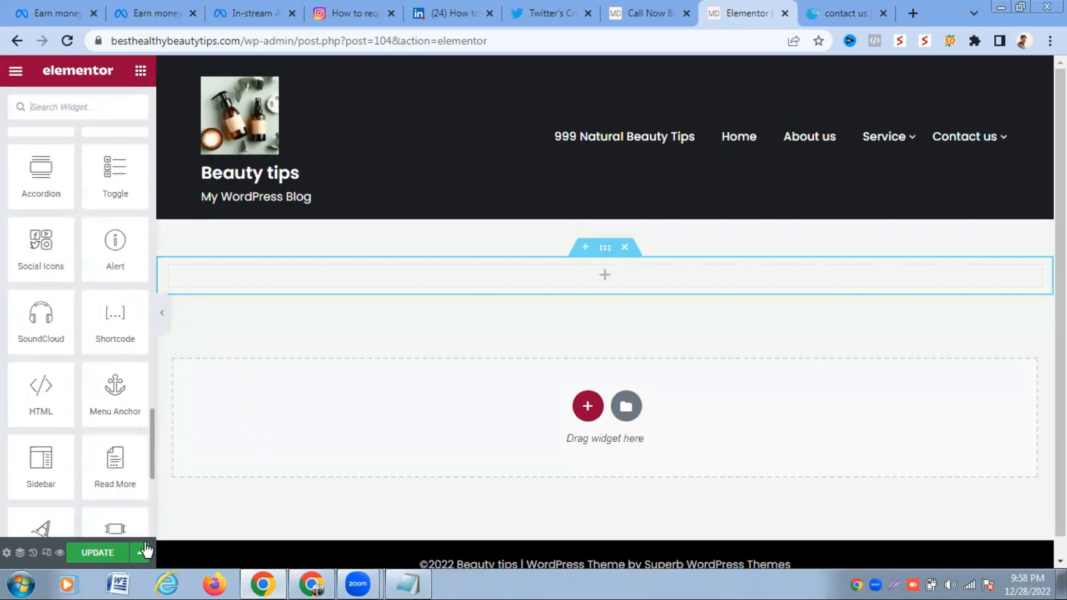
scroll(145, 528, down, 4)
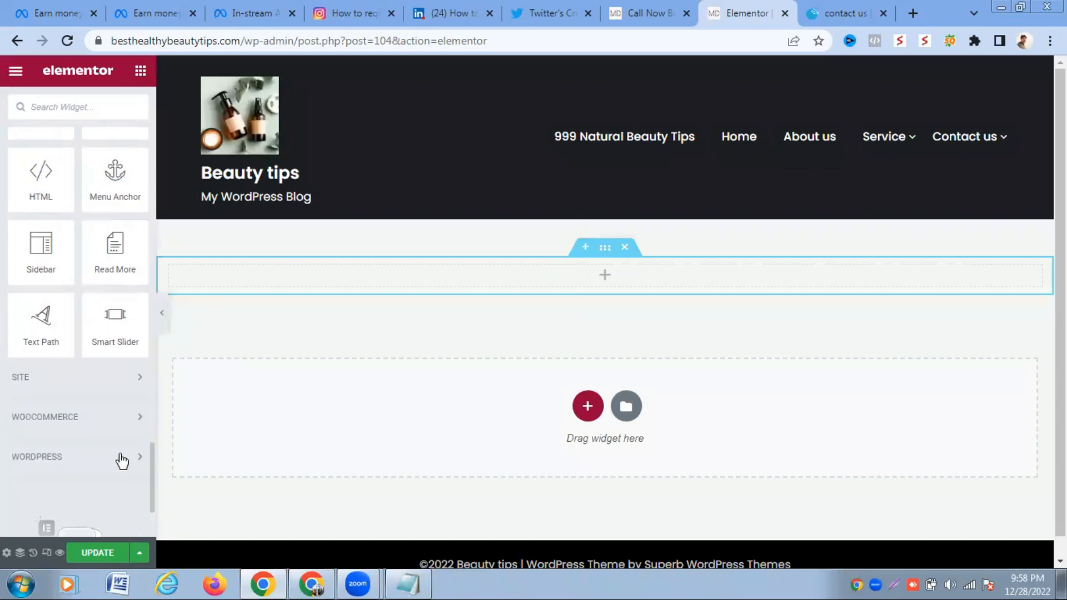
click(122, 461)
scroll(151, 414, down, 8)
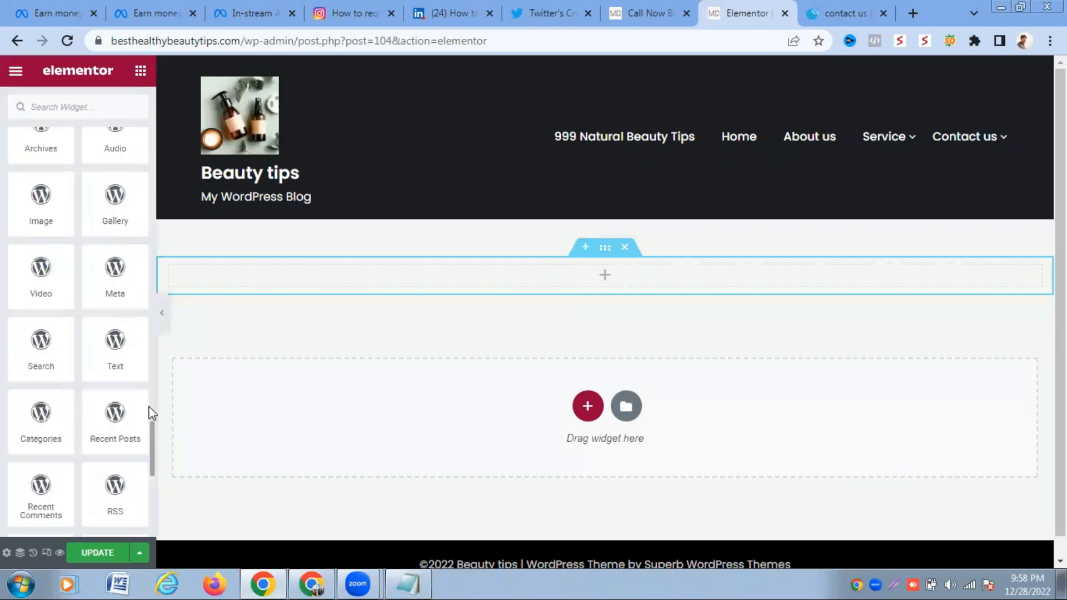
drag(152, 431, 152, 474)
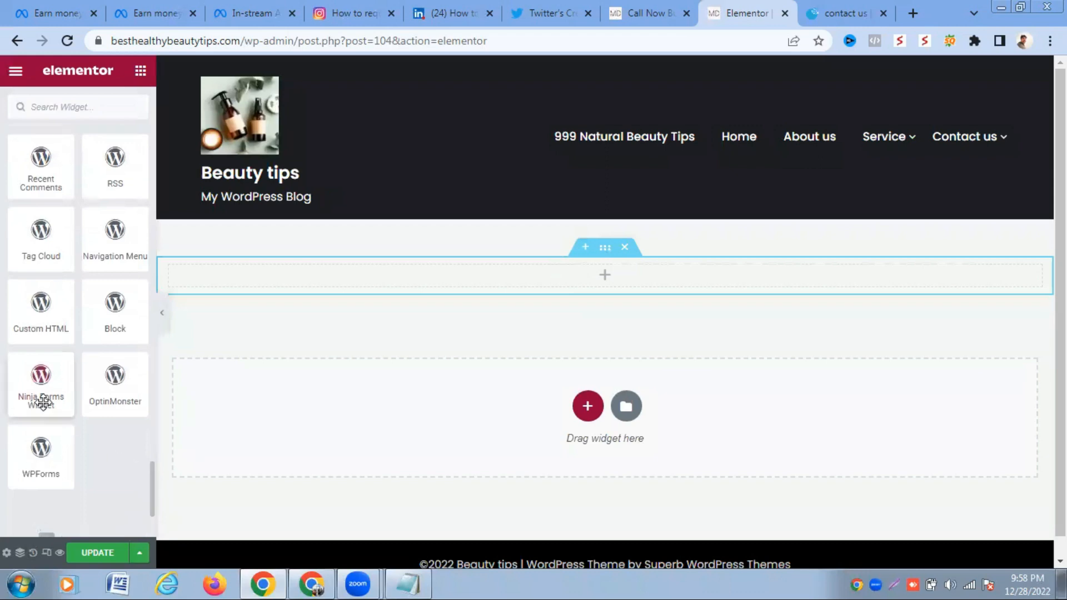
drag(43, 400, 484, 278)
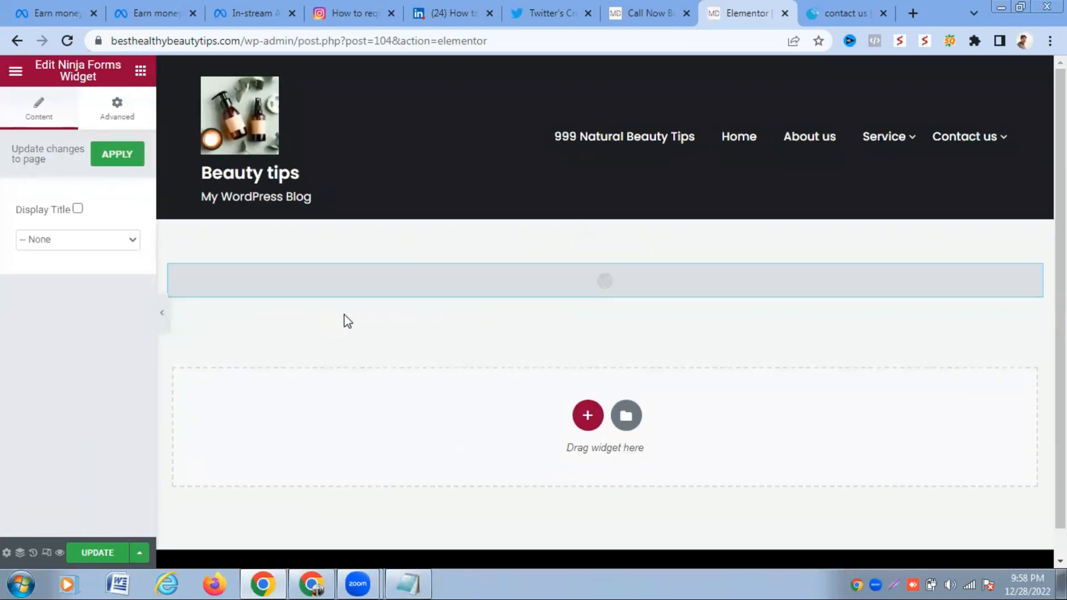
- Set the Ninja Forms widget to the Contact Us form, apply it, and update the page
click(88, 239)
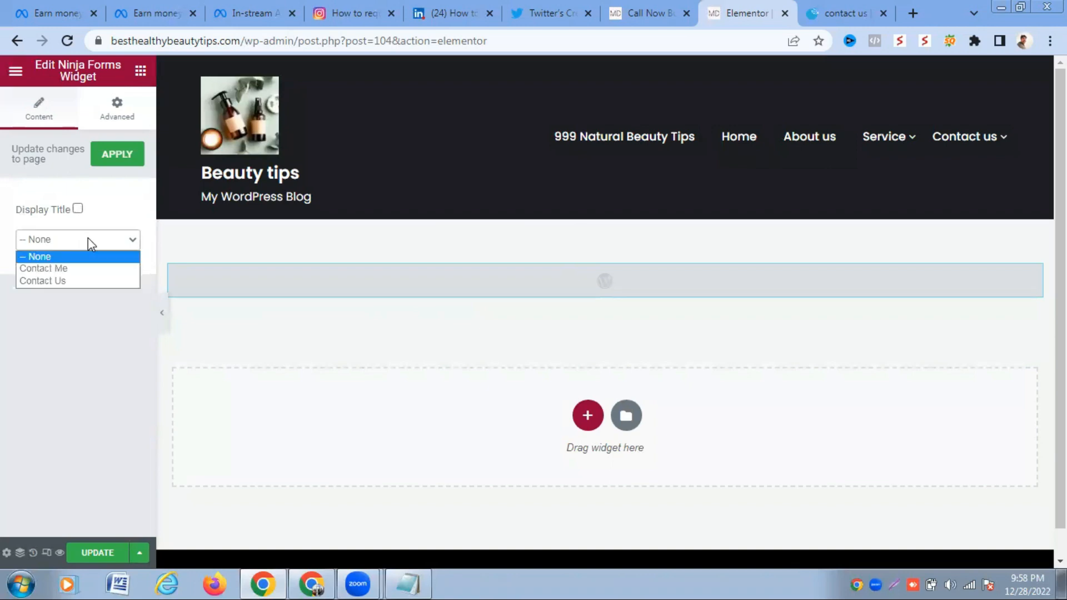
click(84, 281)
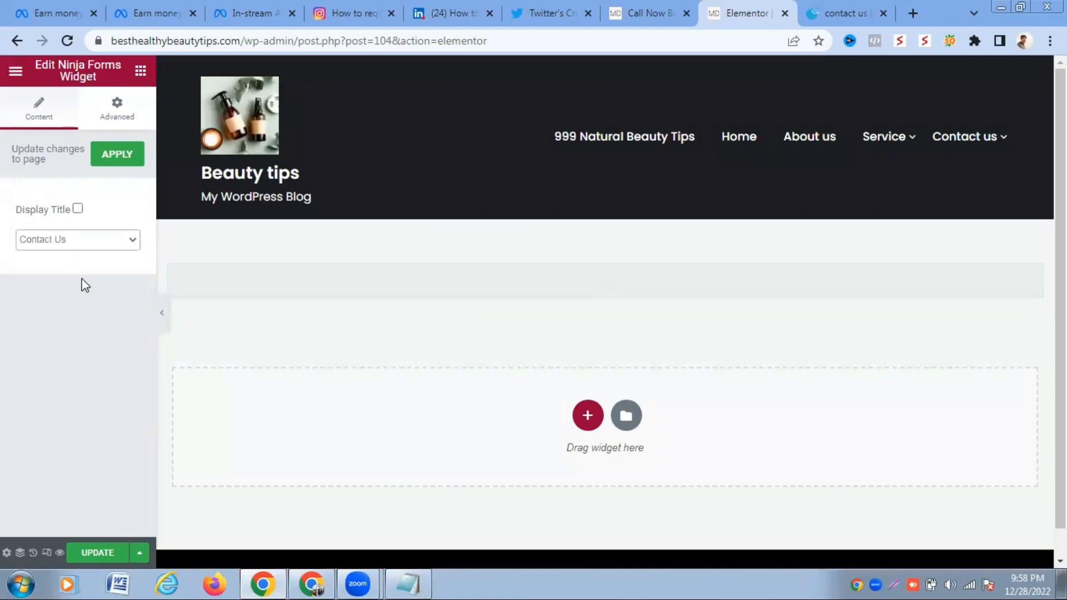
click(119, 162)
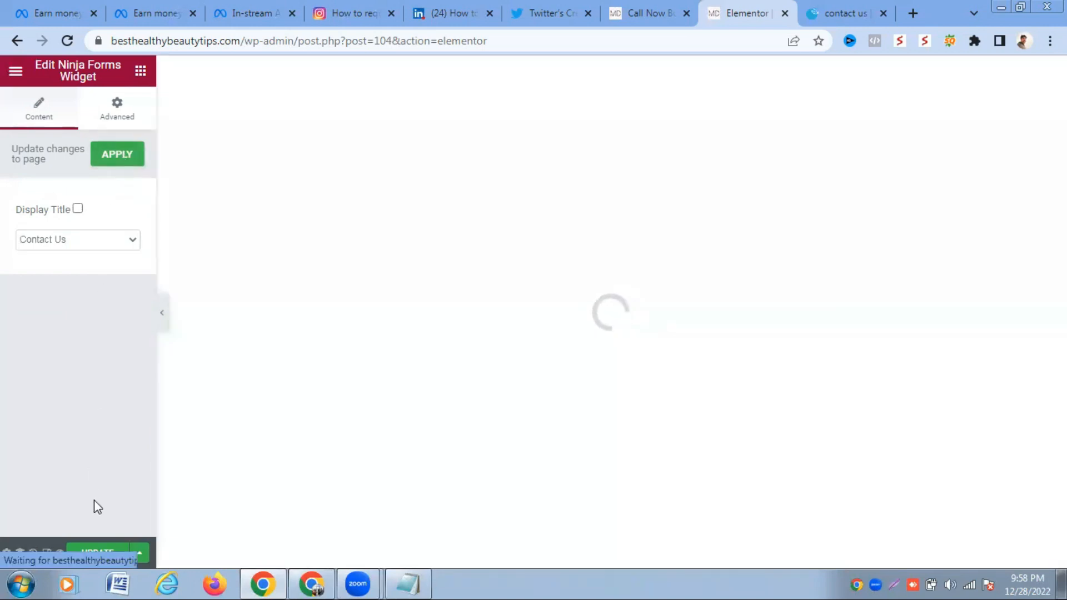
click(97, 553)
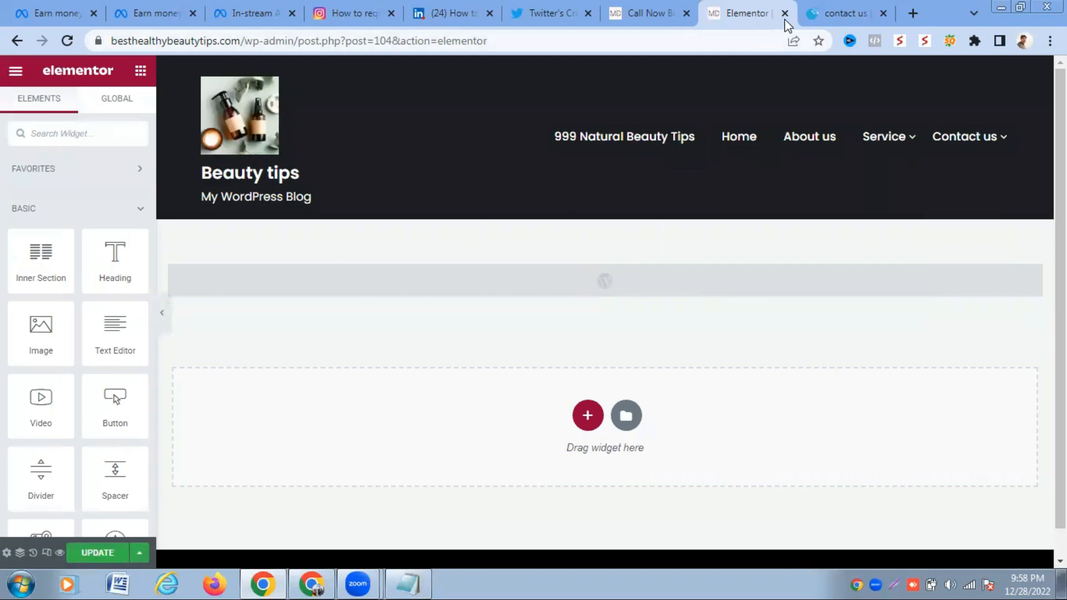
- Go back to the WordPress admin Call Now Button tab
click(655, 17)
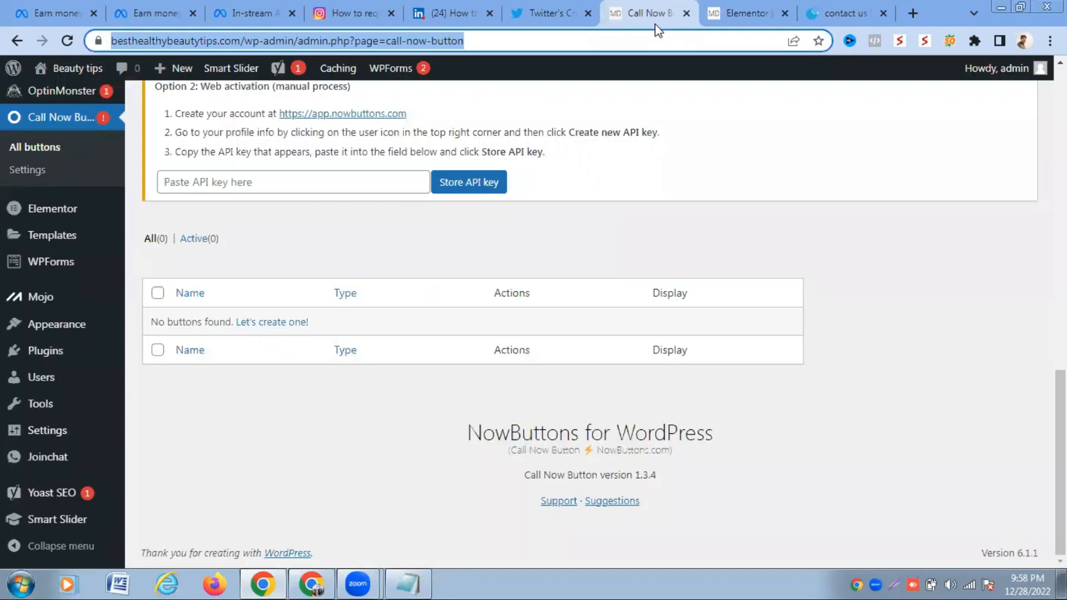
click(725, 7)
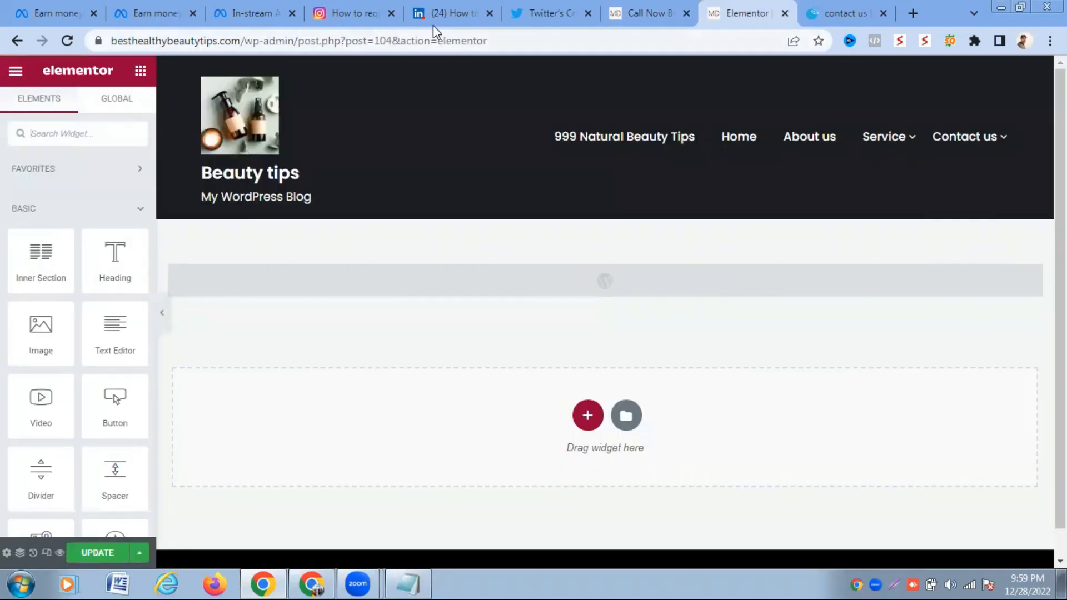
click(647, 12)
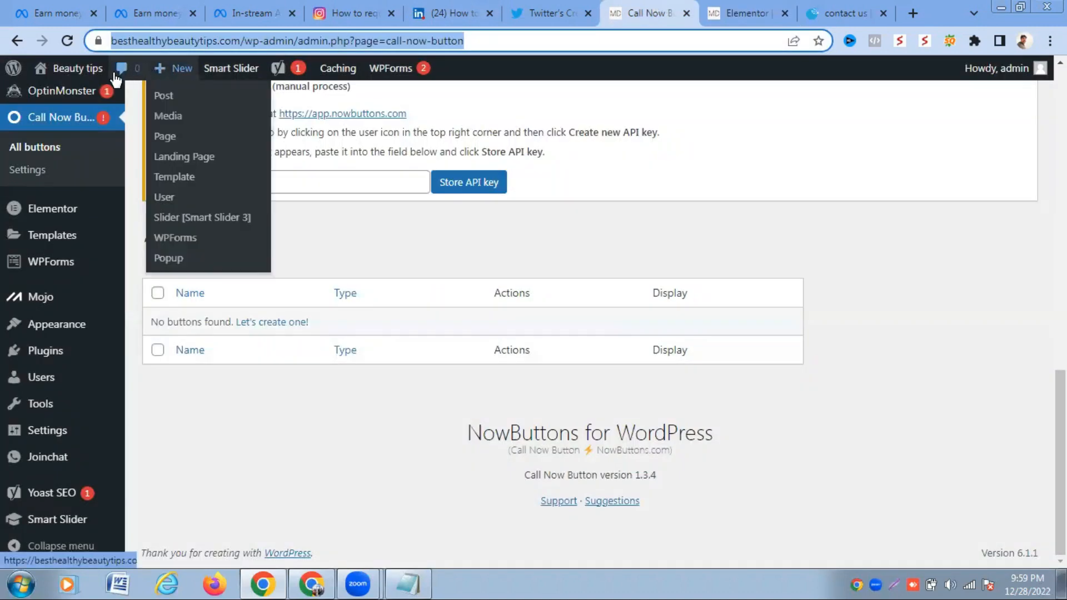
- Open Visit Site in a new browser tab and go to the site's Contact us page
mouse_move(103, 78)
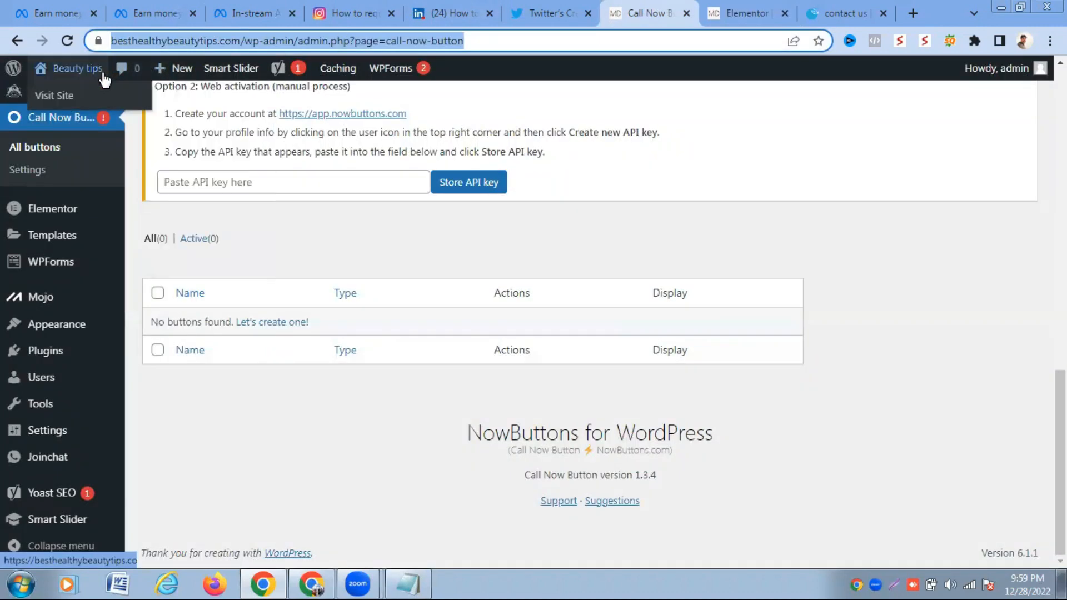
right_click(56, 105)
click(91, 110)
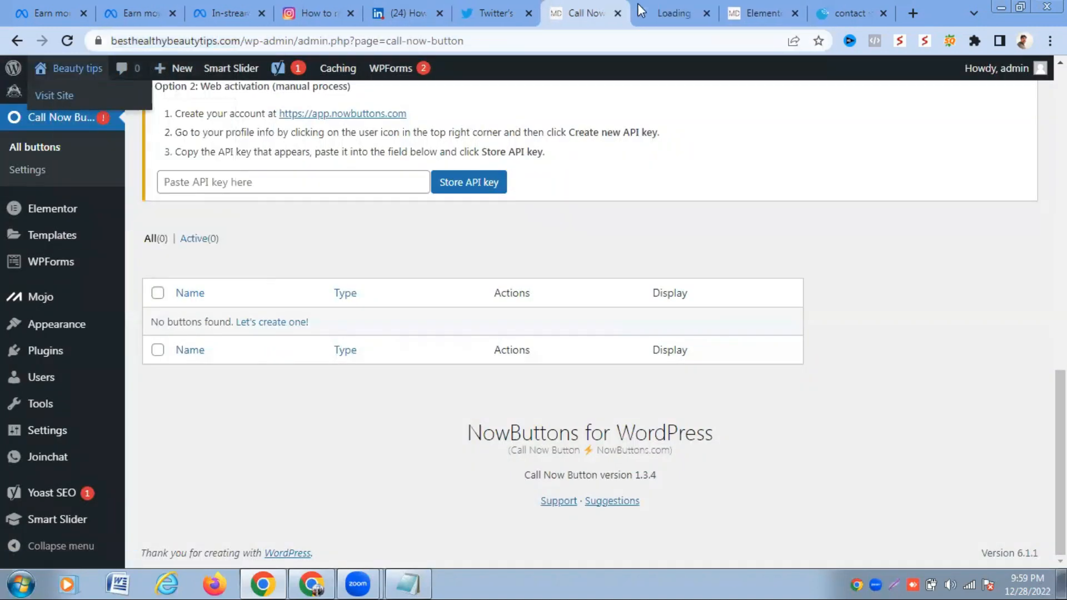
click(647, 12)
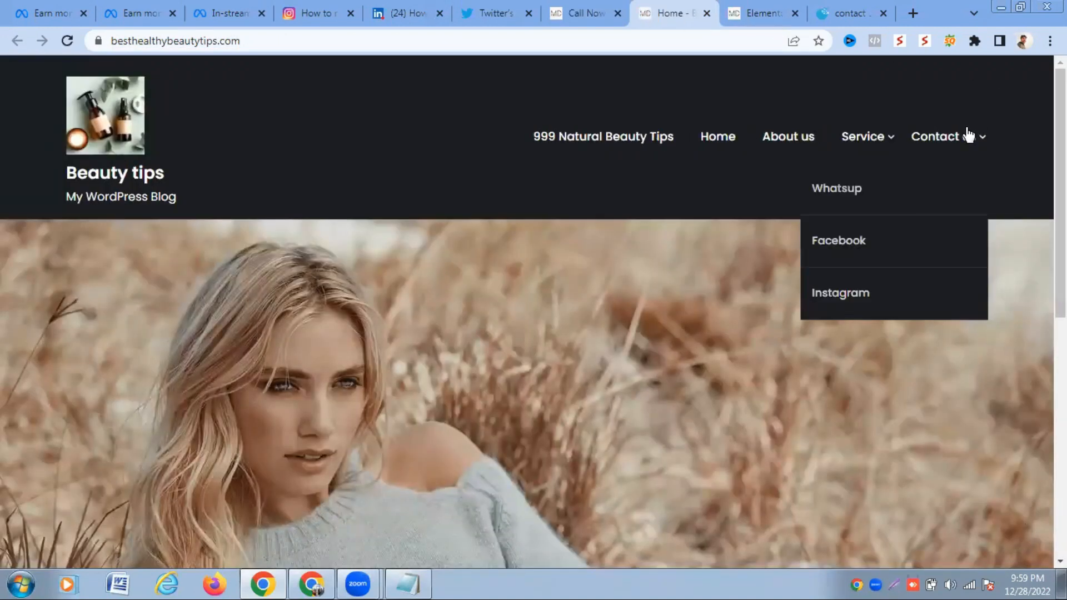
click(956, 137)
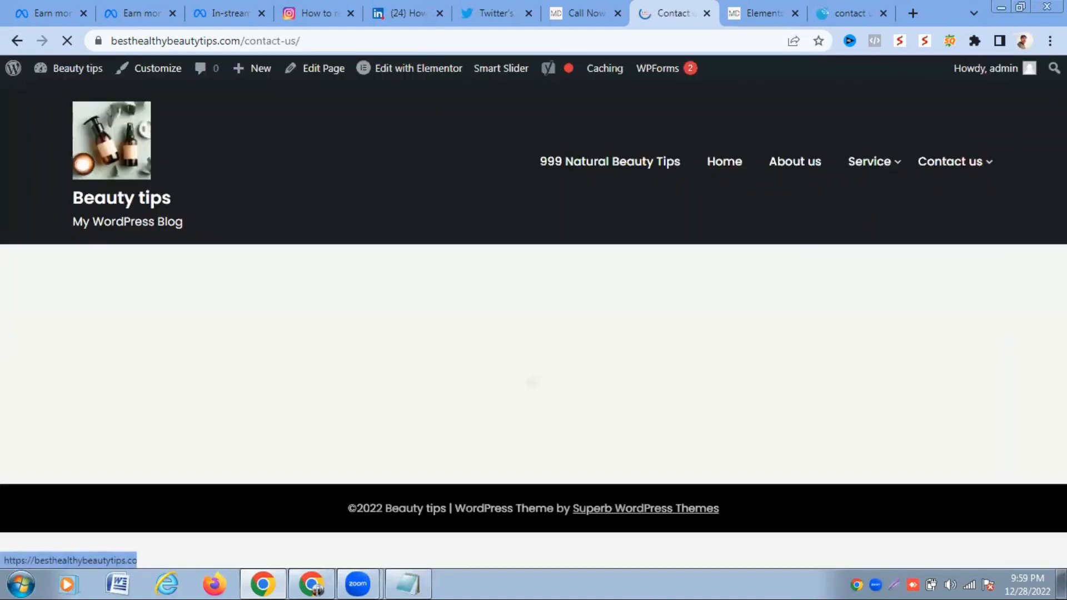
- Autofill the Contact Us form with saved contact details, submit it, and select the success message
scroll(679, 229, down, 3)
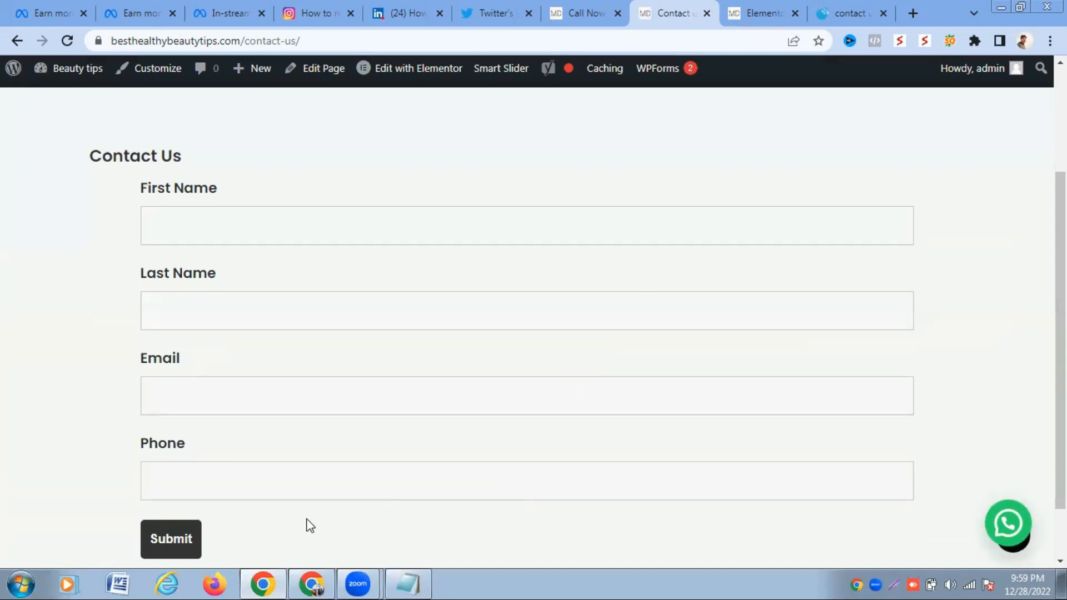
click(357, 214)
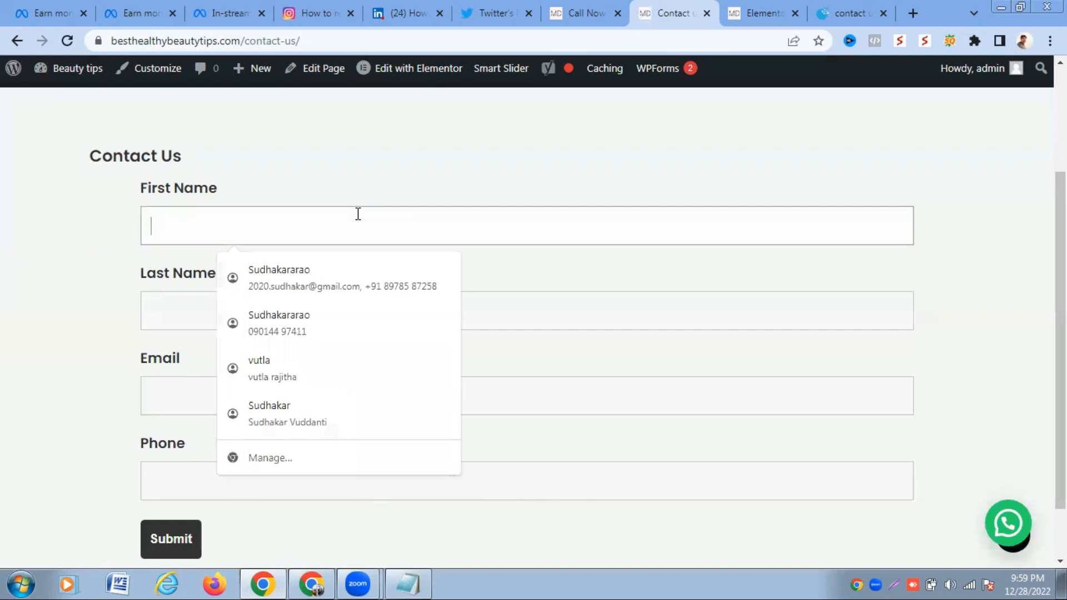
click(325, 278)
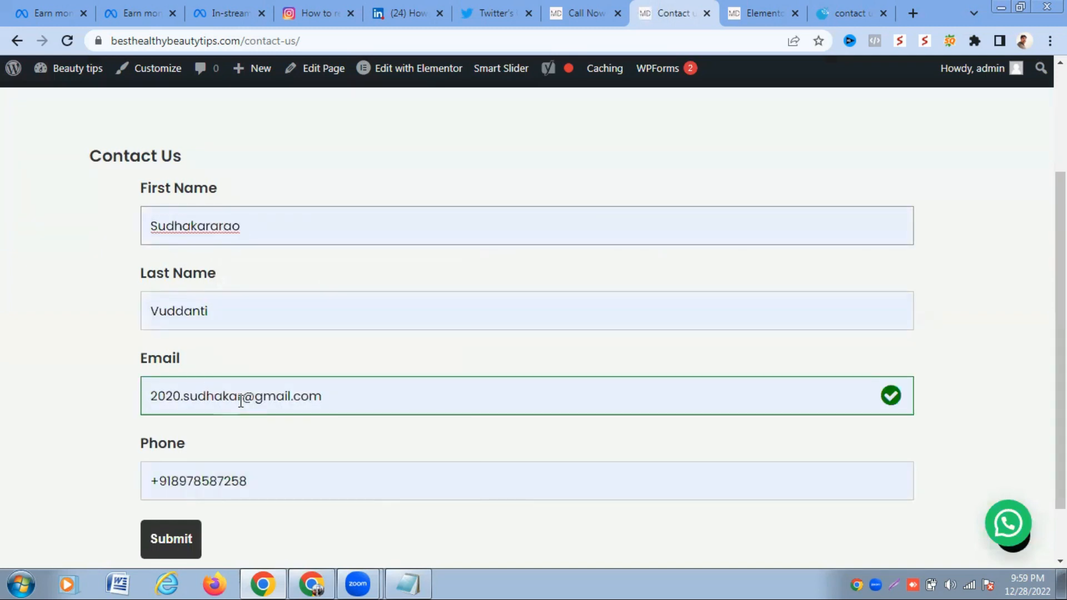
click(191, 528)
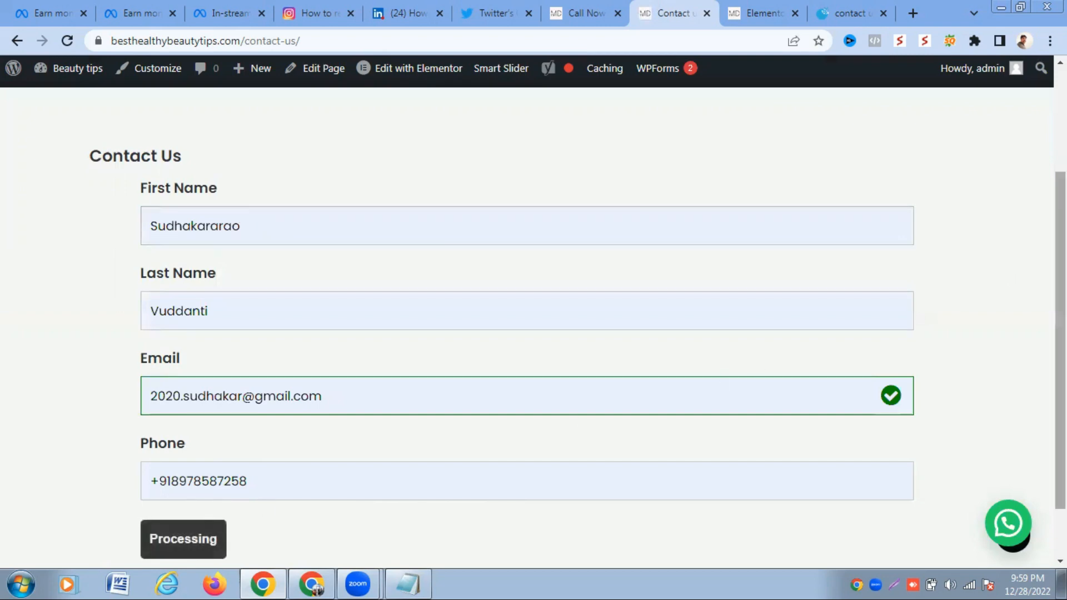
drag(1060, 273, 1060, 318)
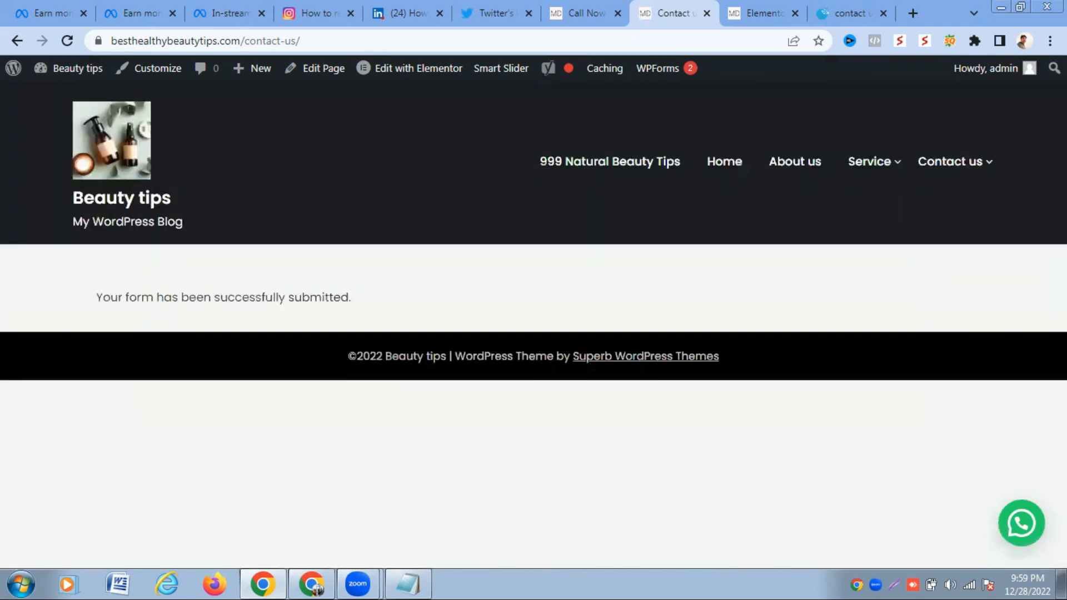
drag(95, 299, 357, 294)
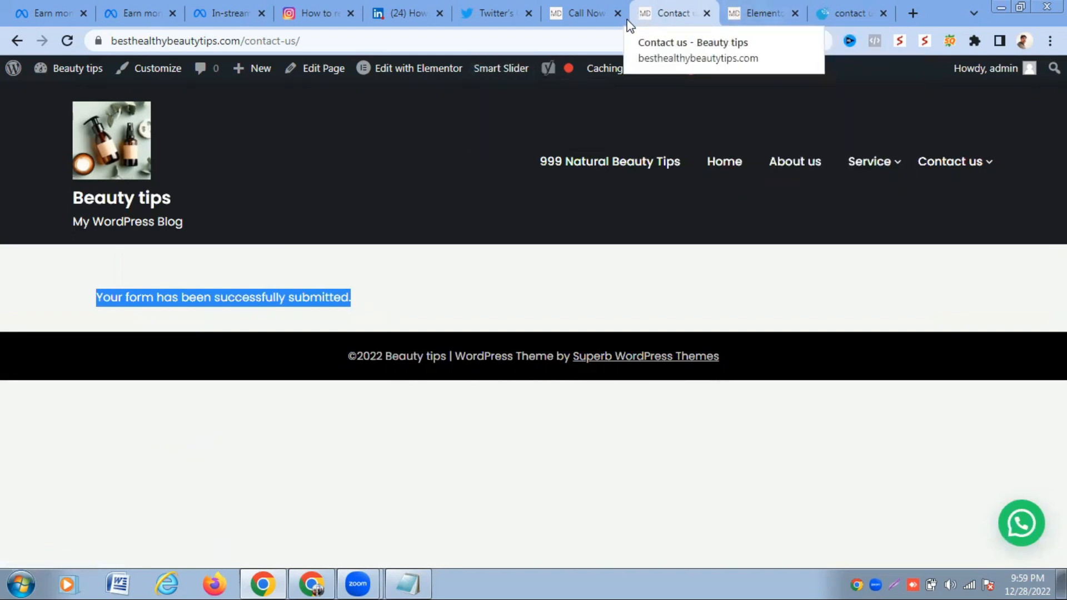
- Return to the admin tab, reload it, and go to Ninja Forms > Submissions
click(589, 16)
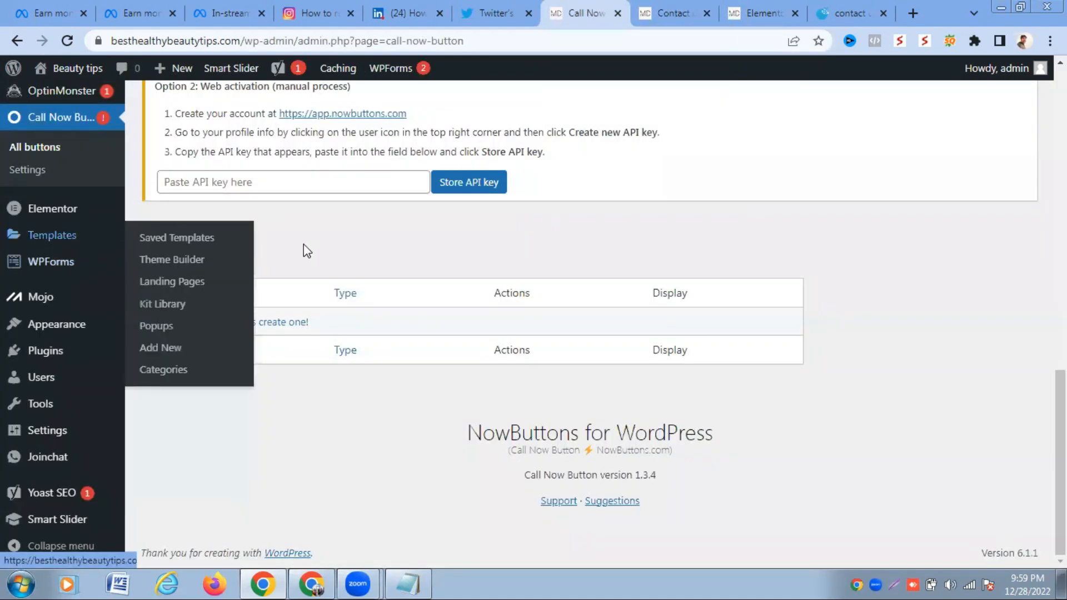
scroll(538, 333, up, 4)
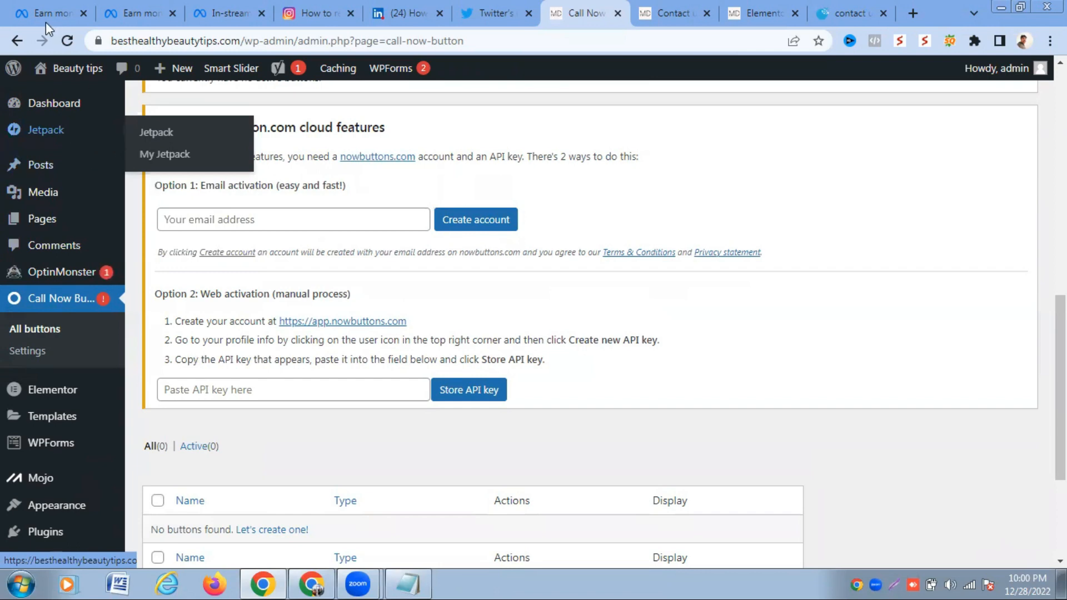
click(68, 41)
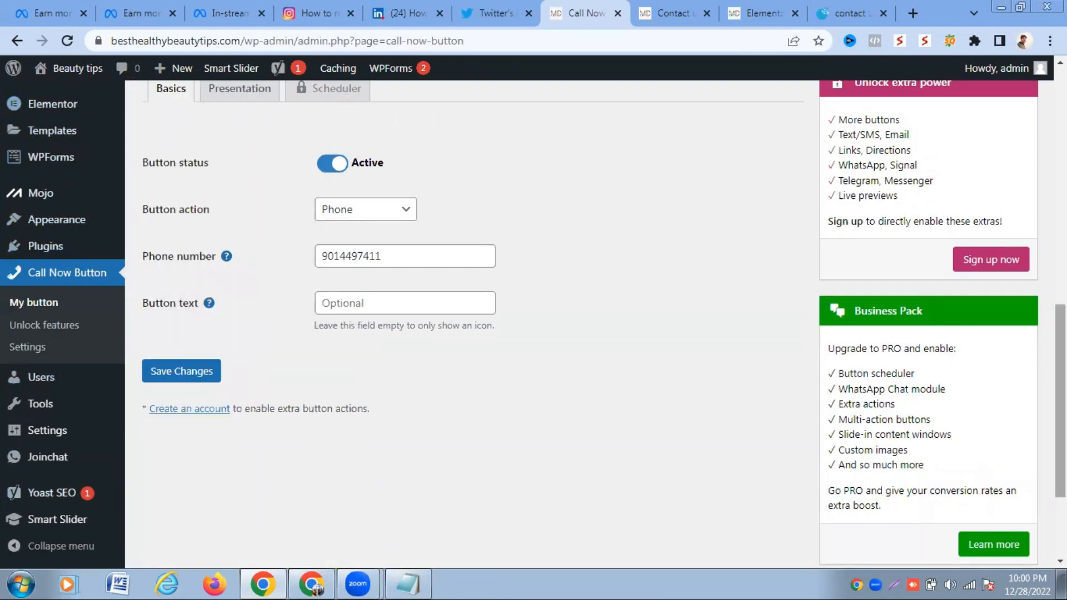
scroll(969, 317, up, 5)
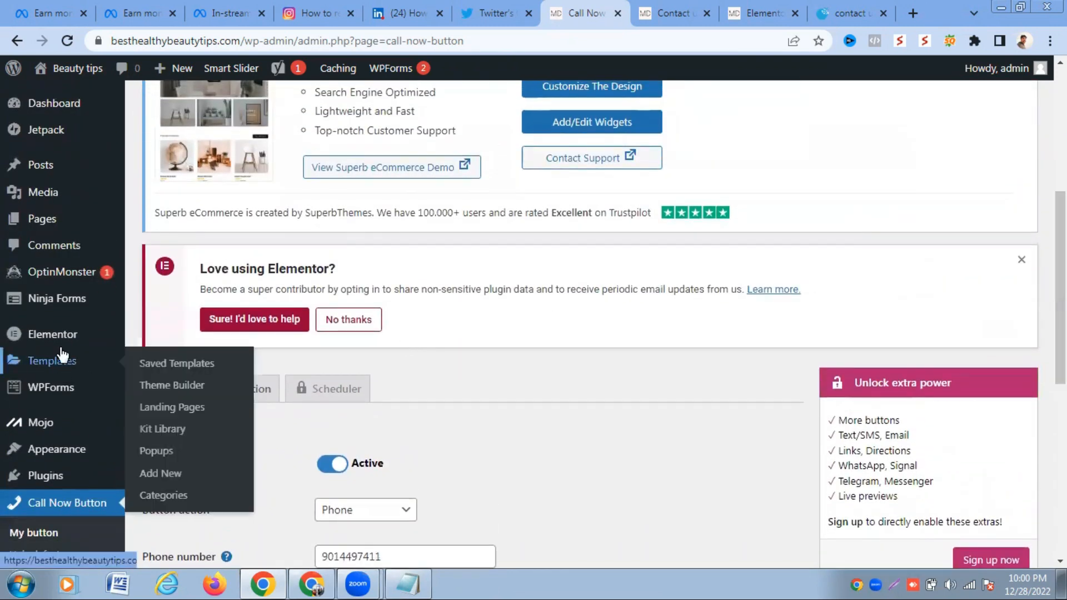
mouse_move(55, 316)
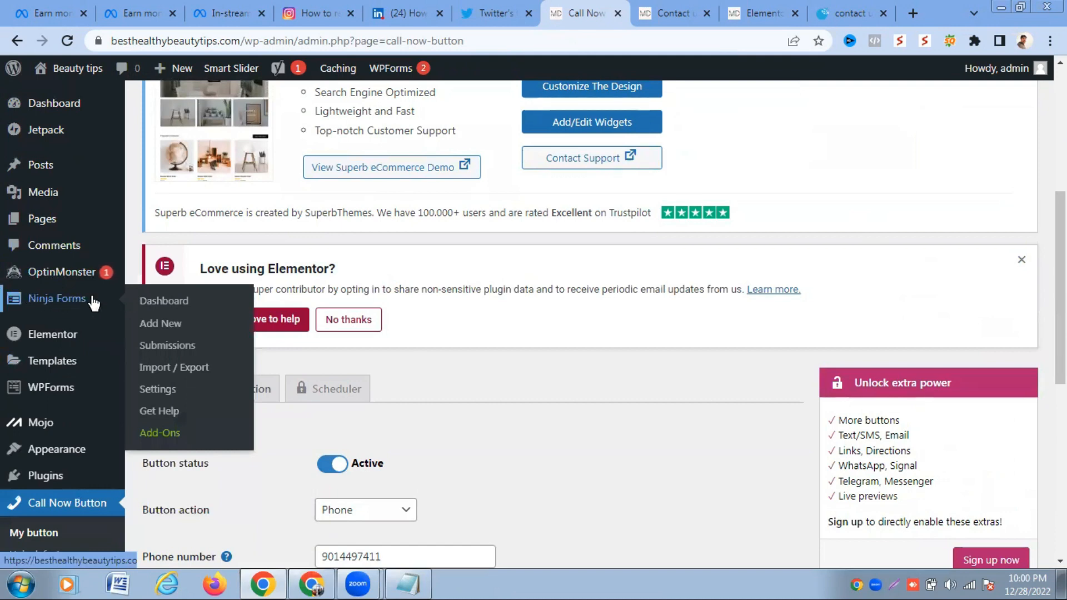
click(161, 350)
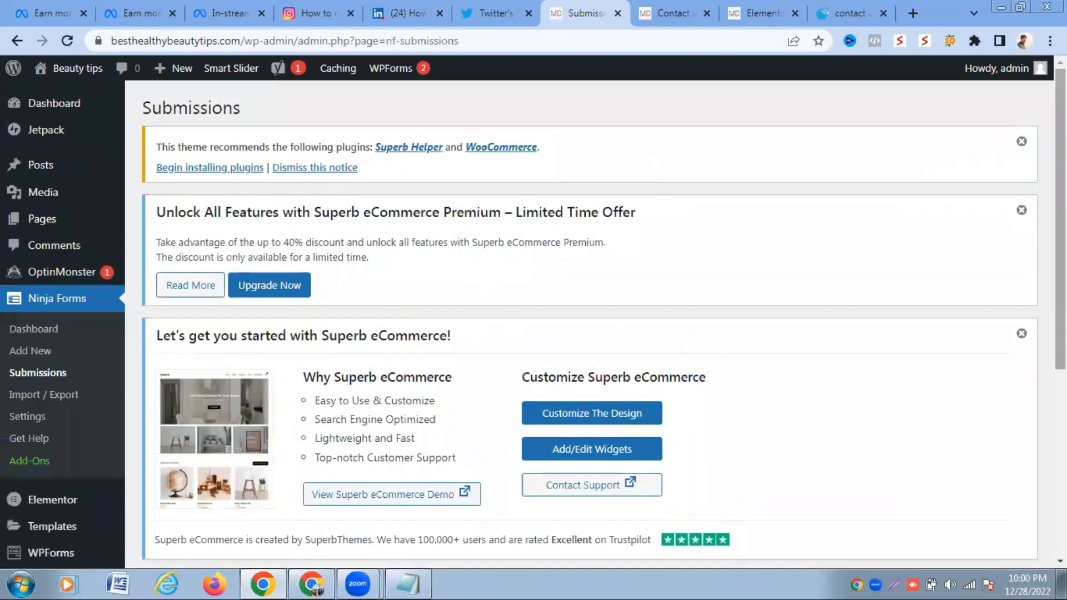
- Choose 'Contact Us (ID: 2)' in the Select a form dropdown to list its submissions
scroll(589, 316, down, 6)
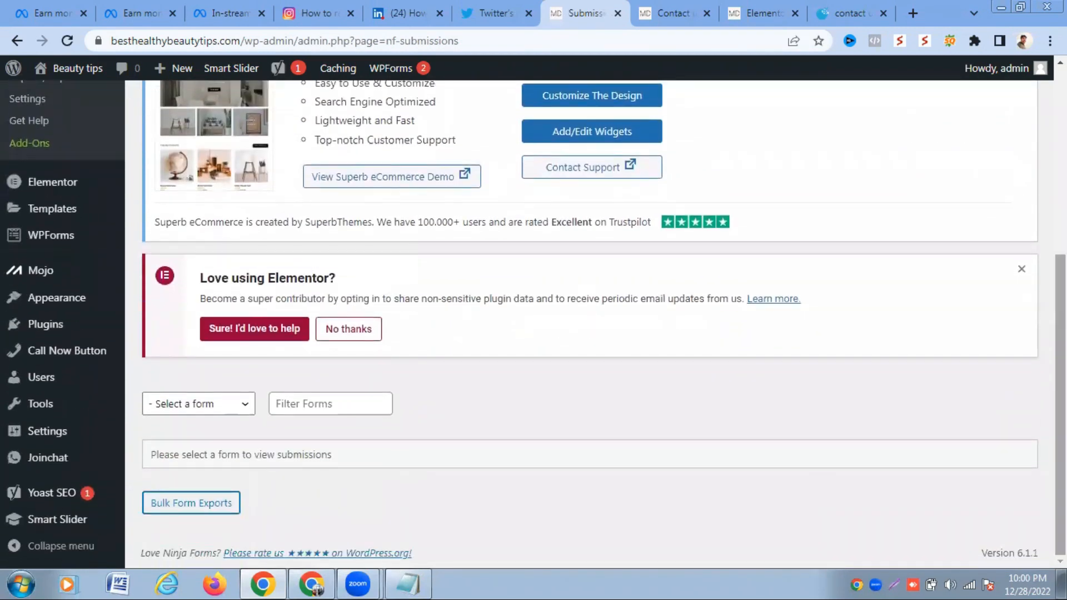
click(245, 409)
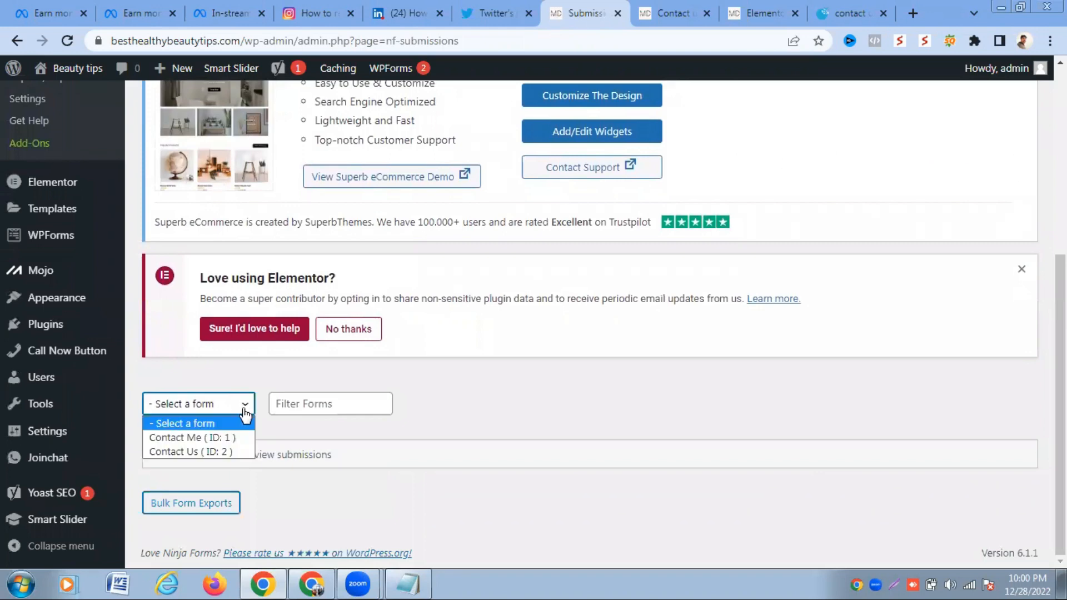
click(227, 451)
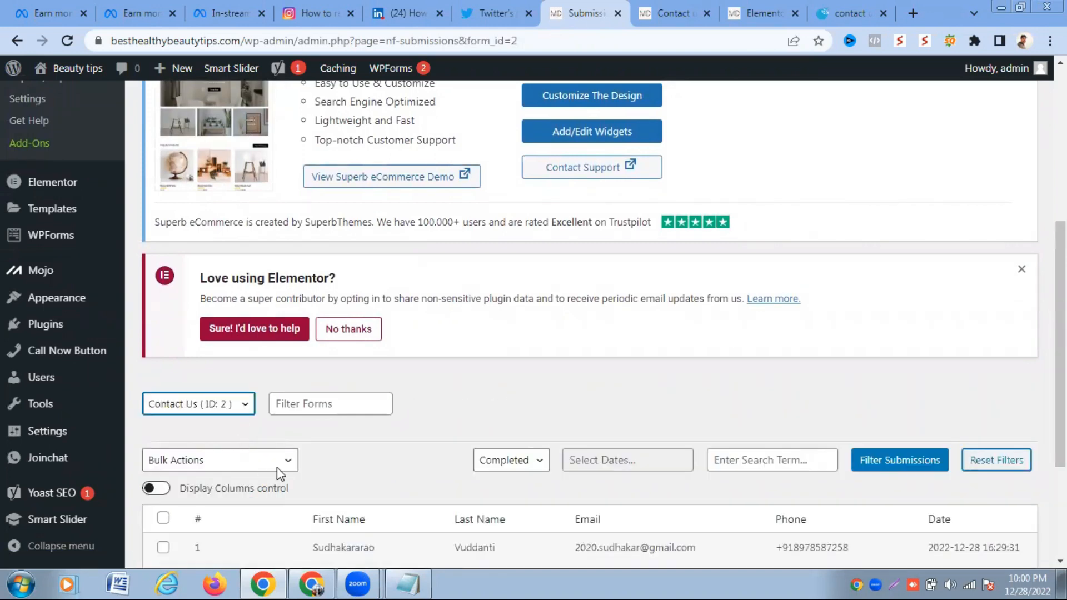
- Highlight the entry's first name, last name and submission date, then return to the Contact us tab
scroll(567, 410, down, 3)
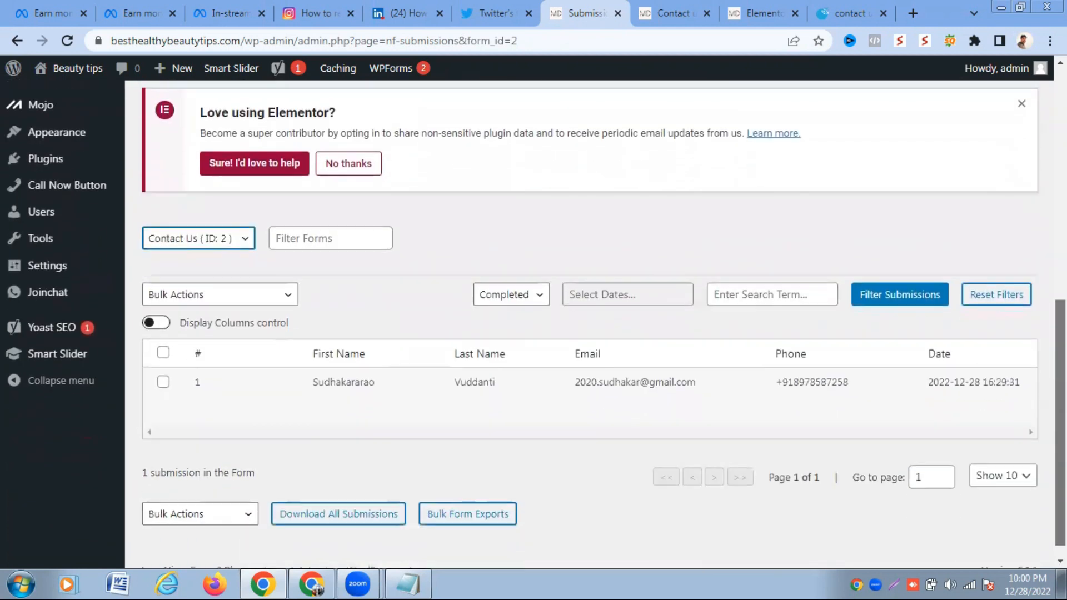
mouse_move(195, 386)
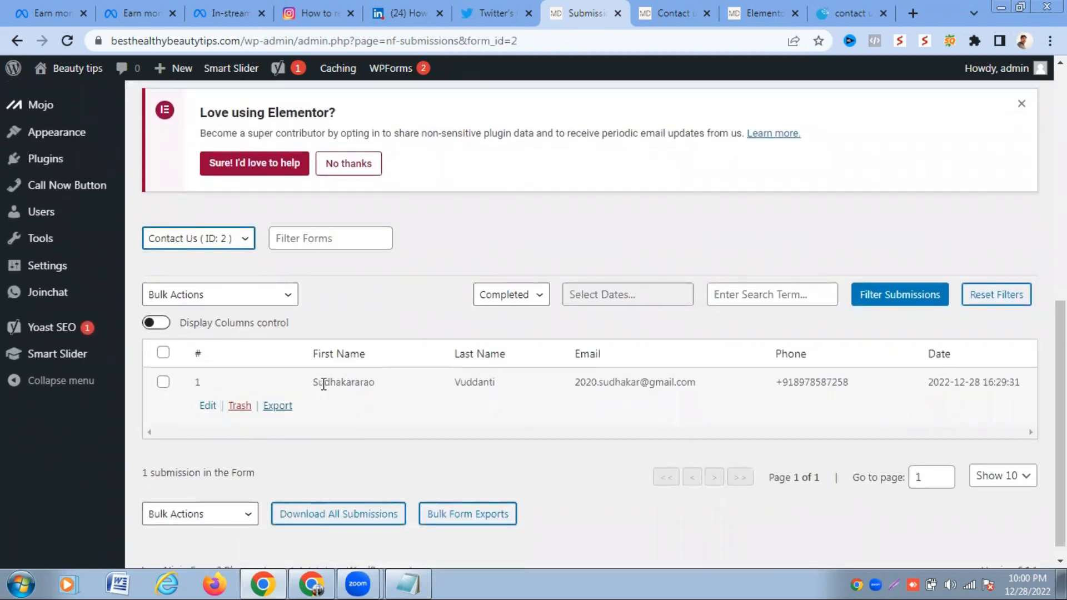
drag(313, 383, 386, 386)
drag(454, 383, 684, 381)
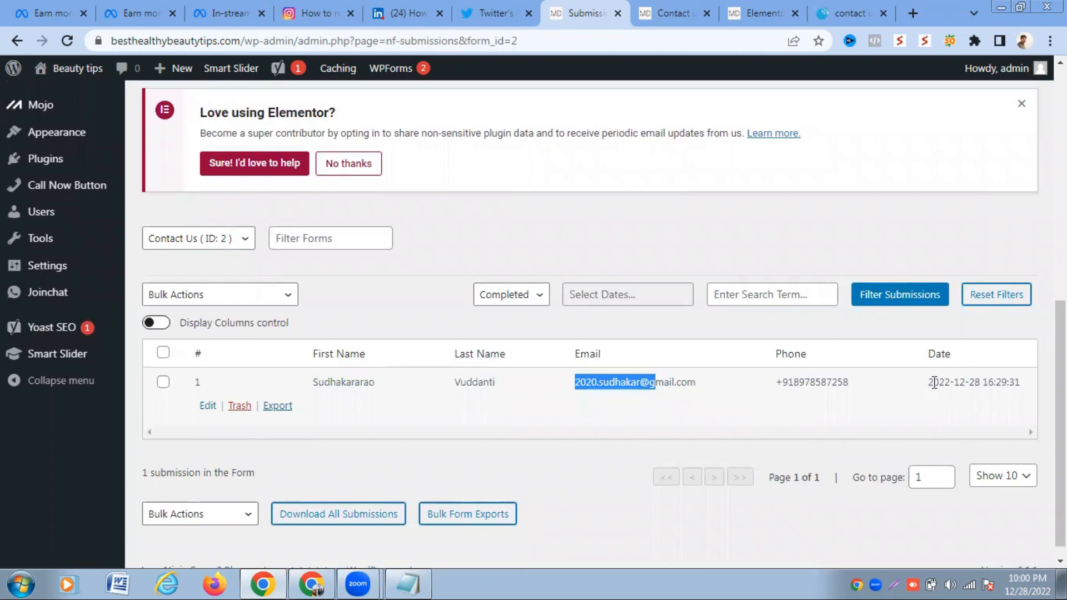
drag(934, 382, 1023, 387)
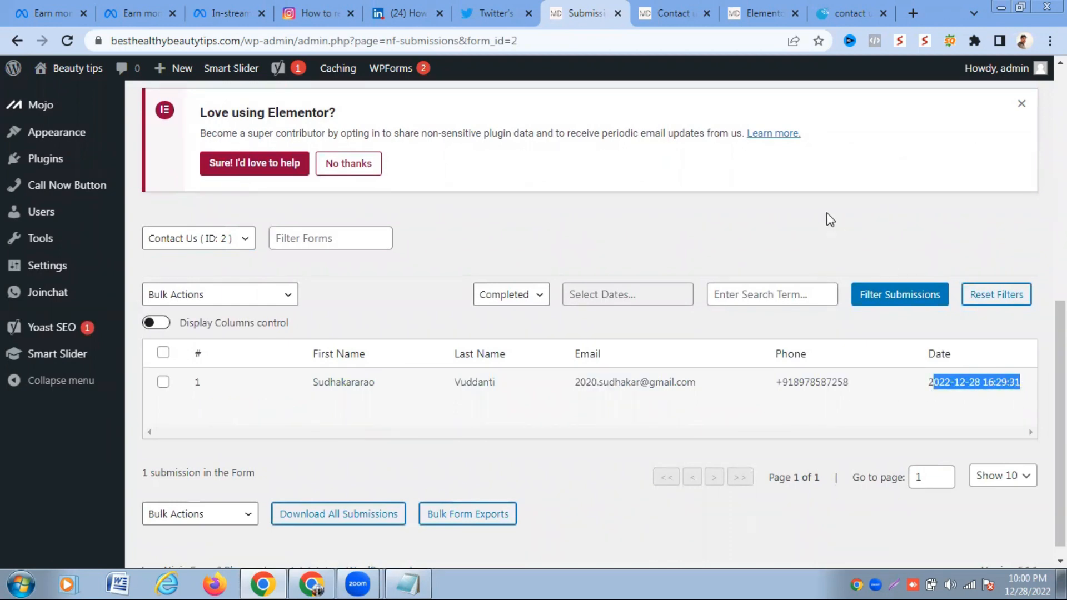
click(673, 12)
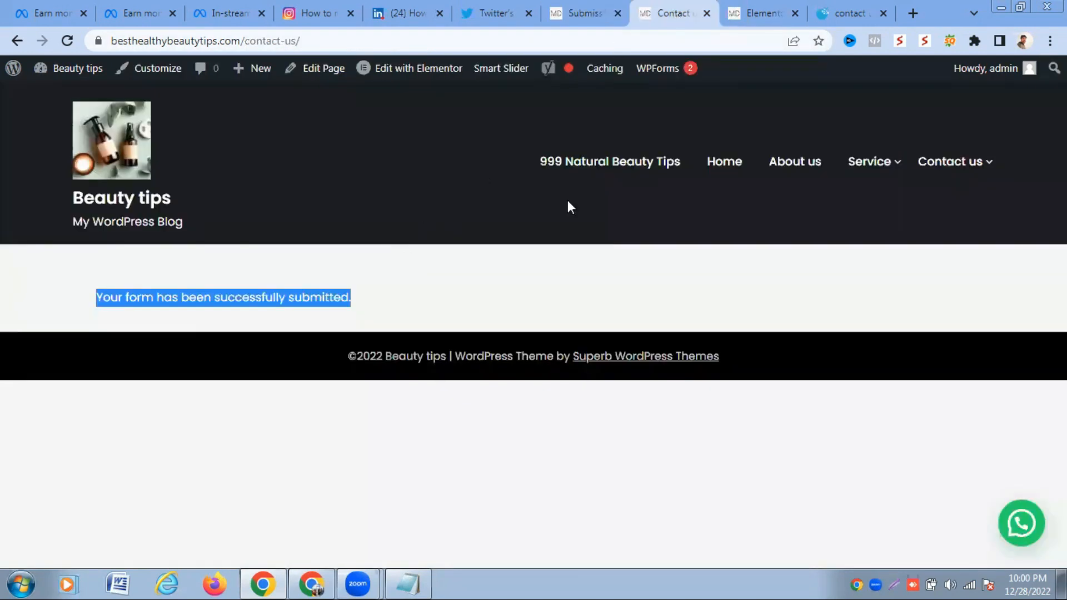
- Reload Contact us and submit a second entry with new first and last names, saved email and phone
click(952, 165)
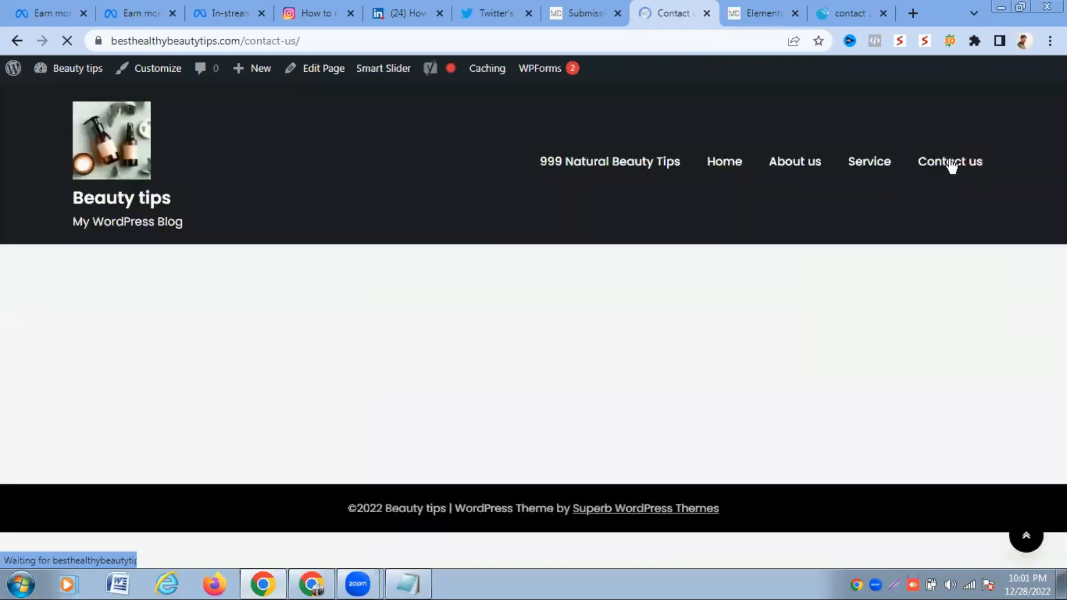
click(521, 385)
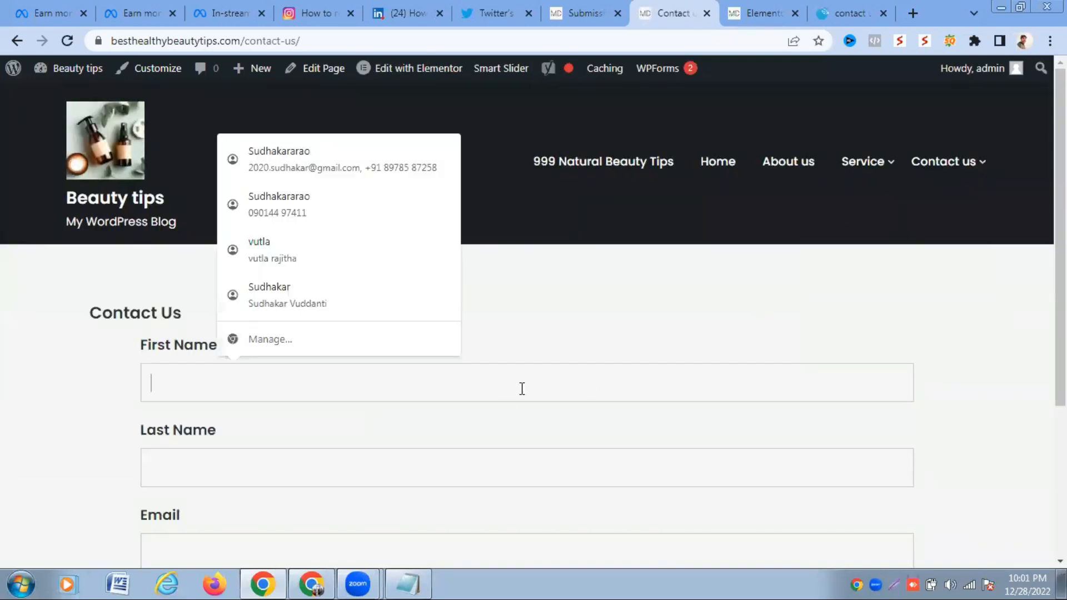
text(rakesh)
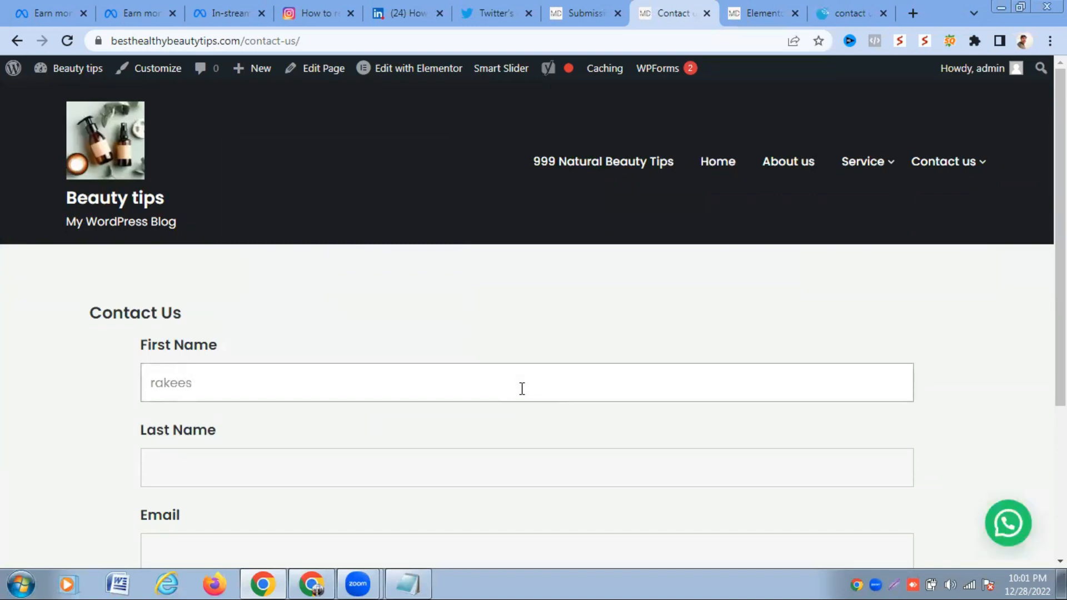
click(428, 459)
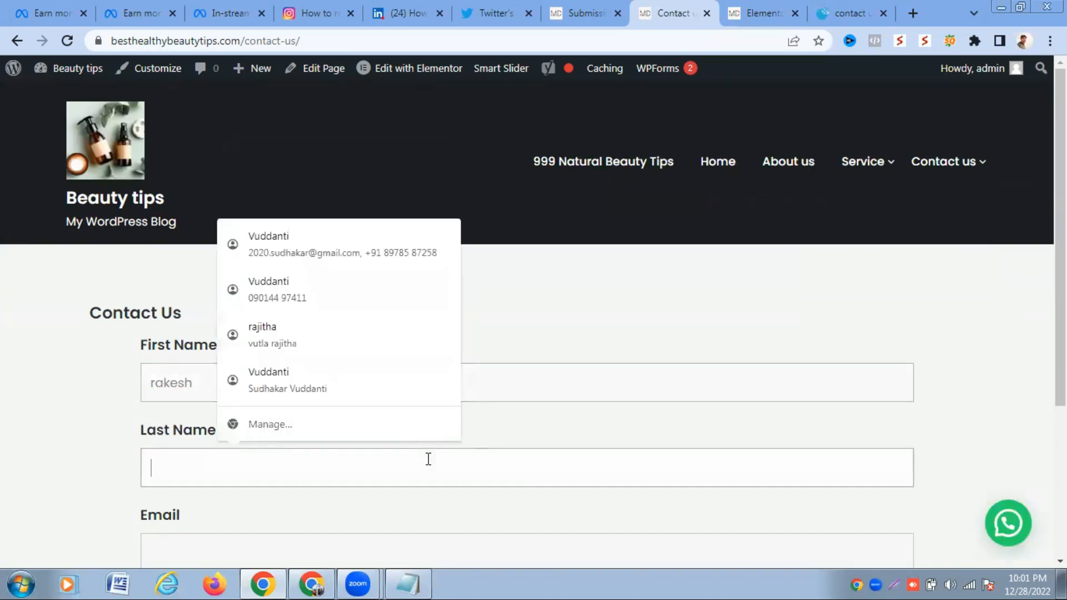
text(V)
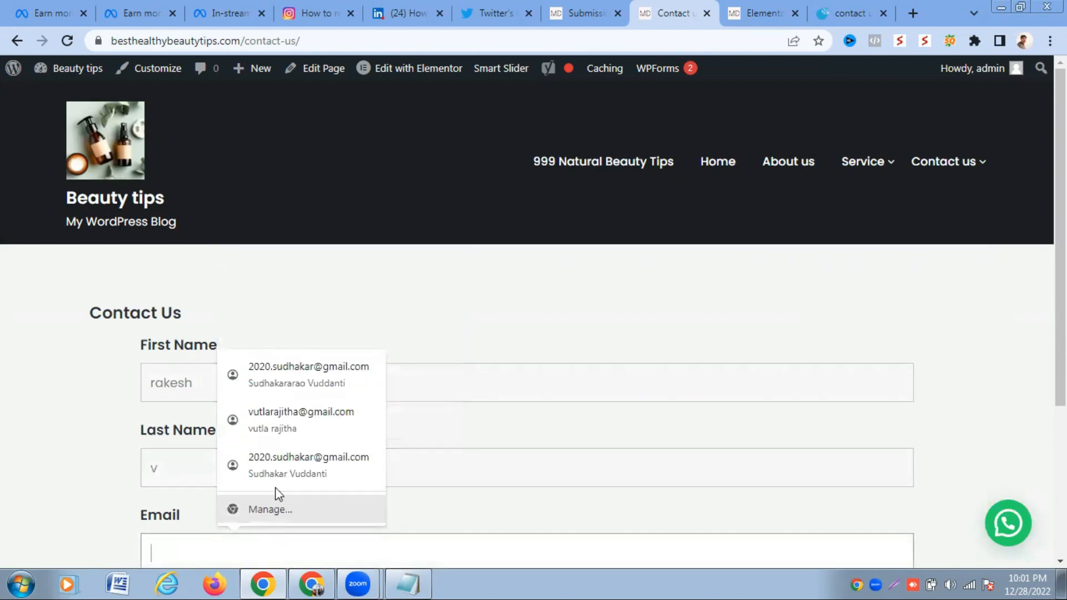
click(298, 429)
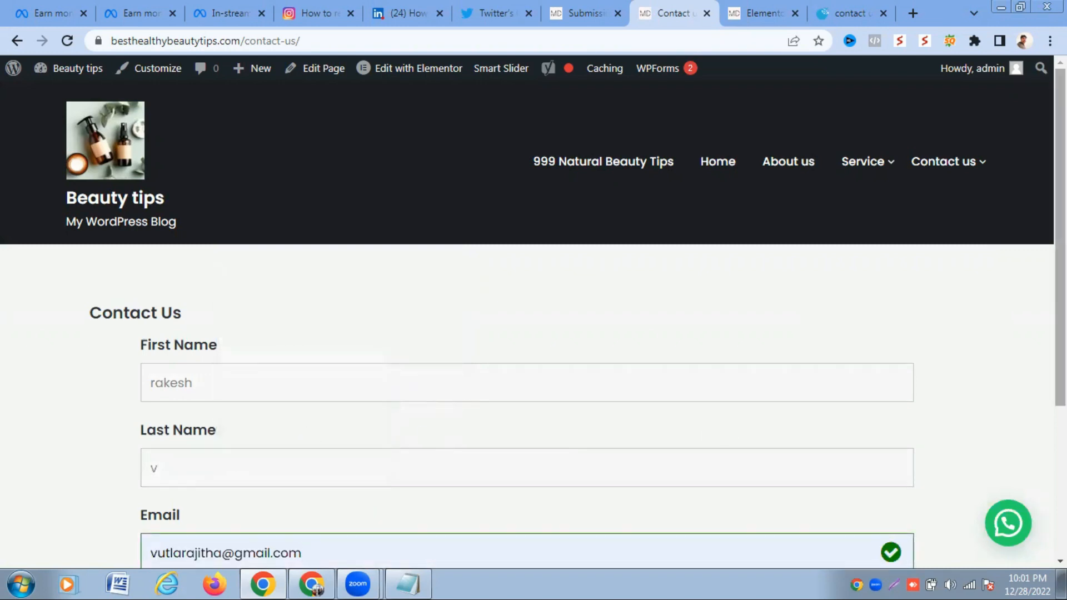
scroll(684, 418, down, 3)
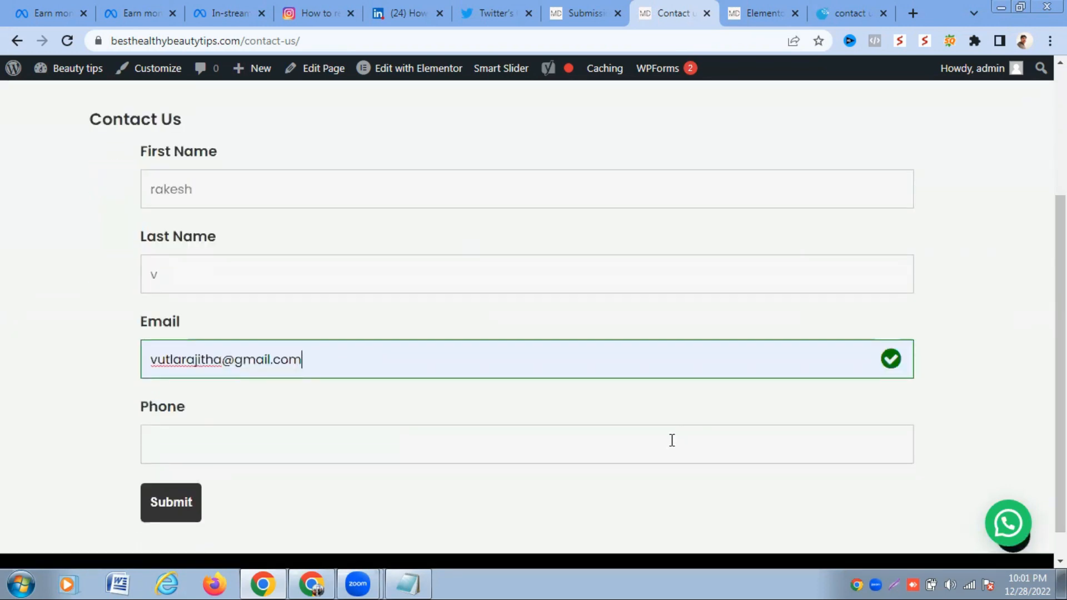
click(672, 440)
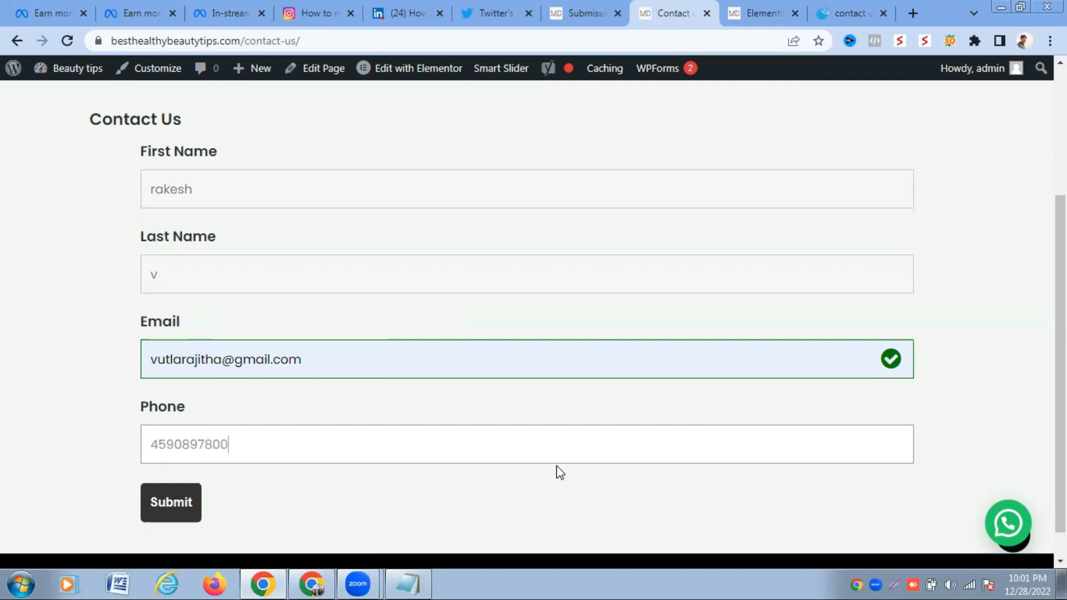
click(173, 507)
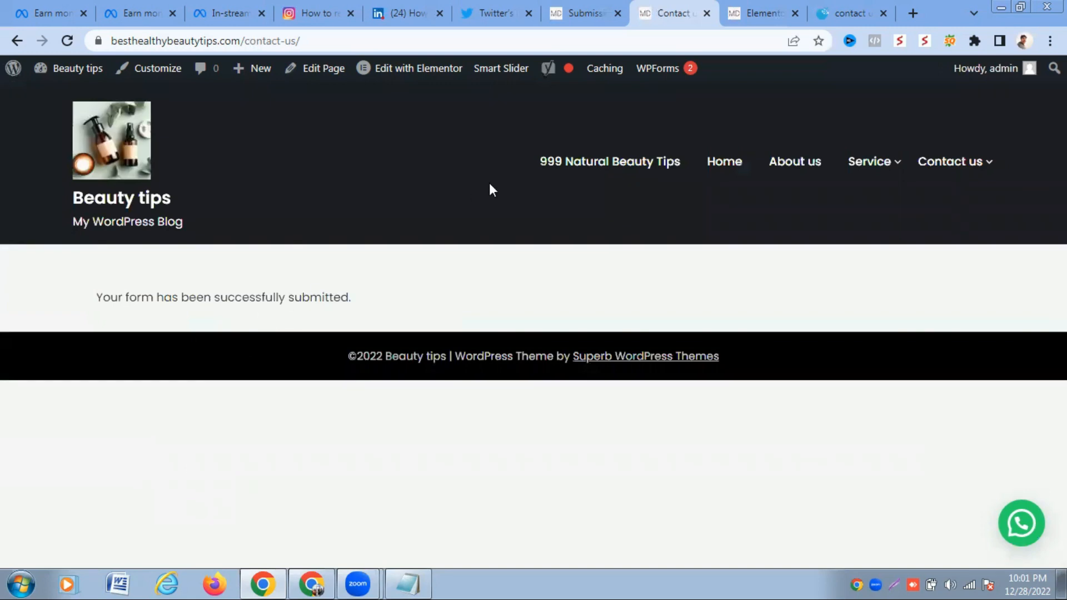
- Reload the Submissions tab and scroll to the table listing both Contact Us entries
click(576, 14)
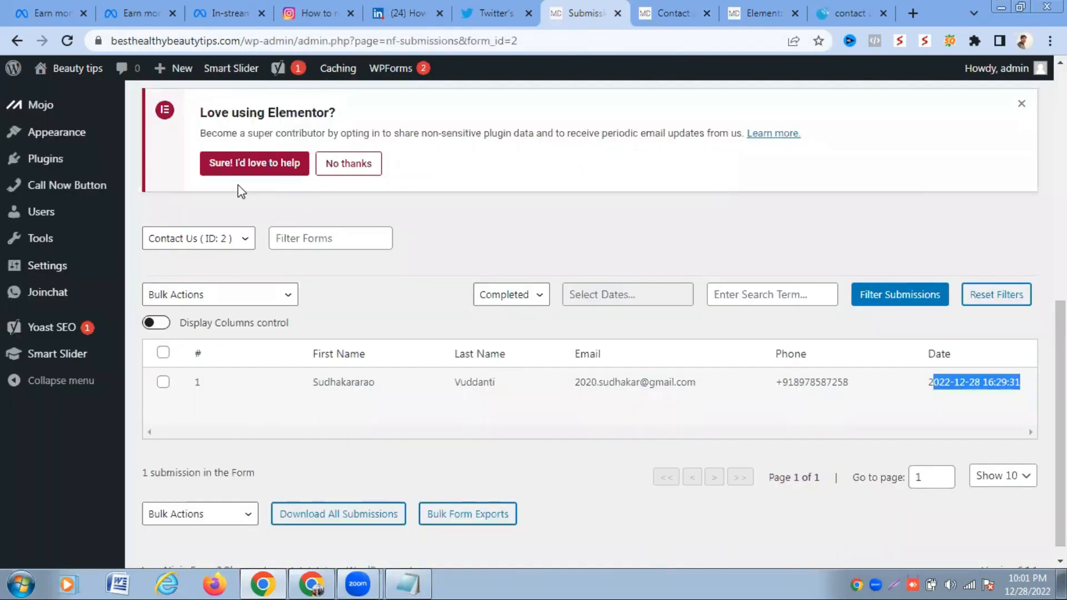
click(68, 45)
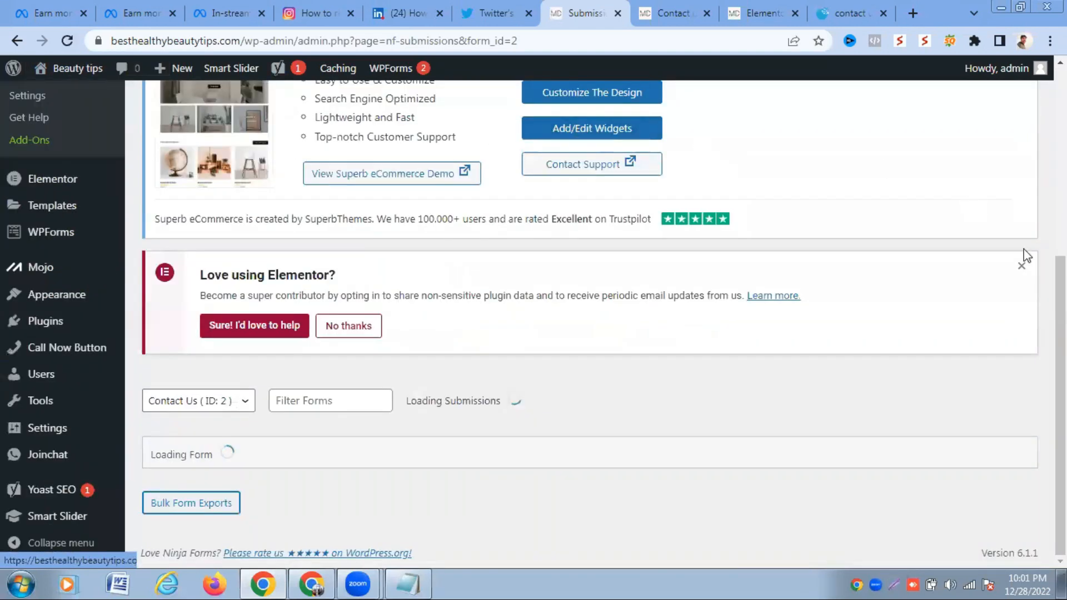
drag(1059, 267, 1060, 357)
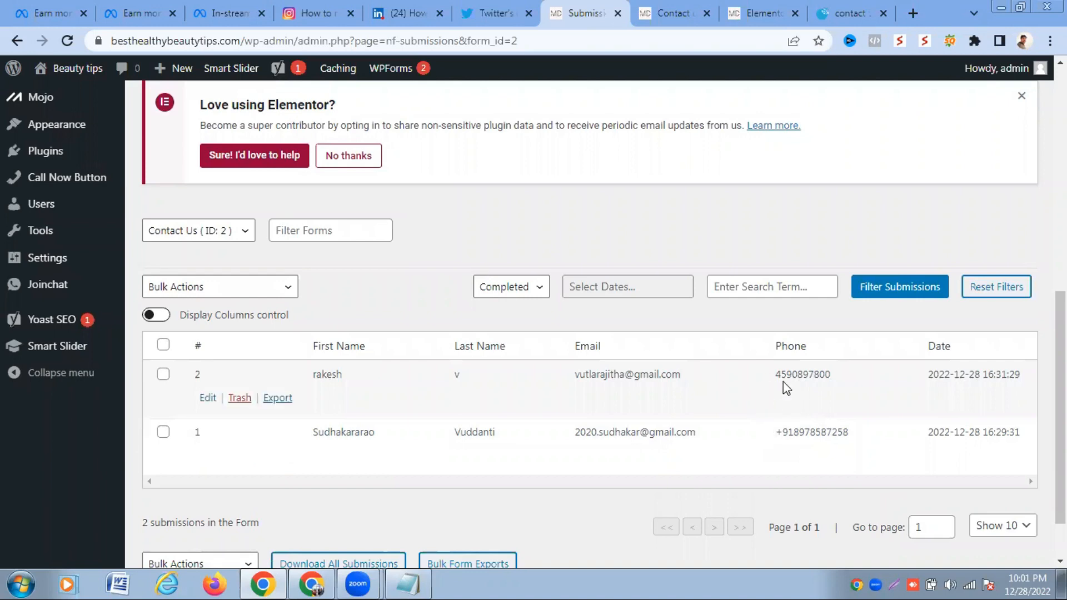
drag(1060, 317, 1060, 236)
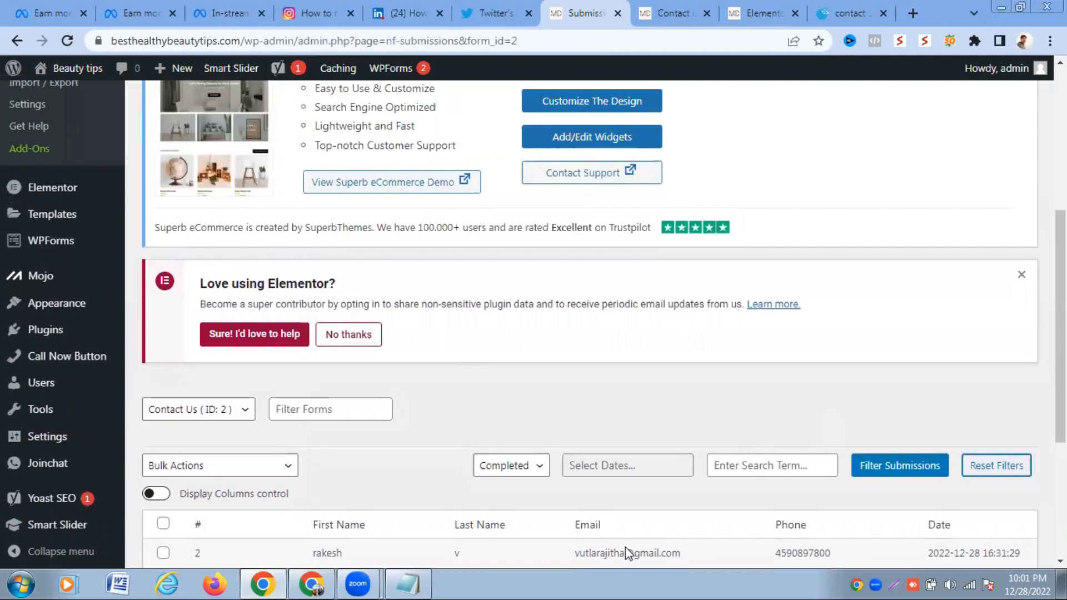